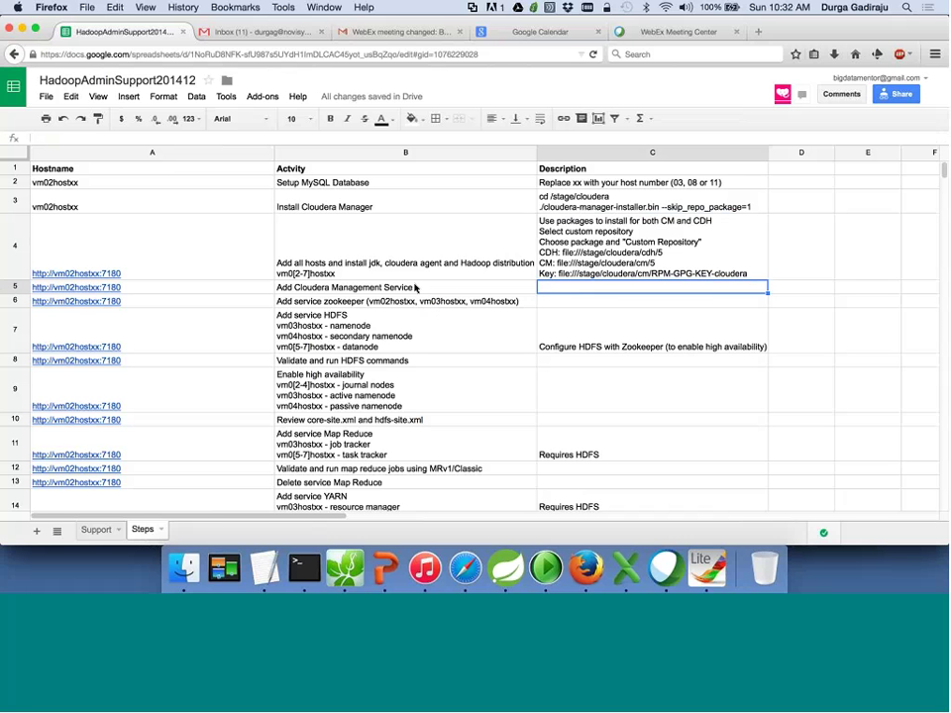
Append "(vm02hostxx)" to the Add Cloudera Management Service activity in row 5.
left_click(419, 289)
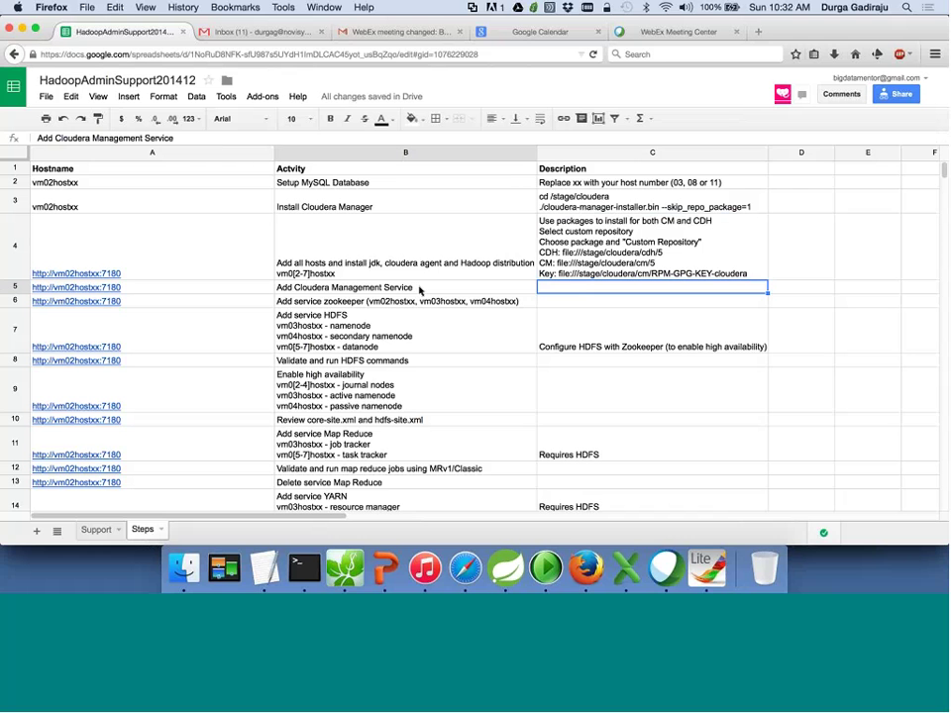
double_click(425, 289)
type("(vm2")
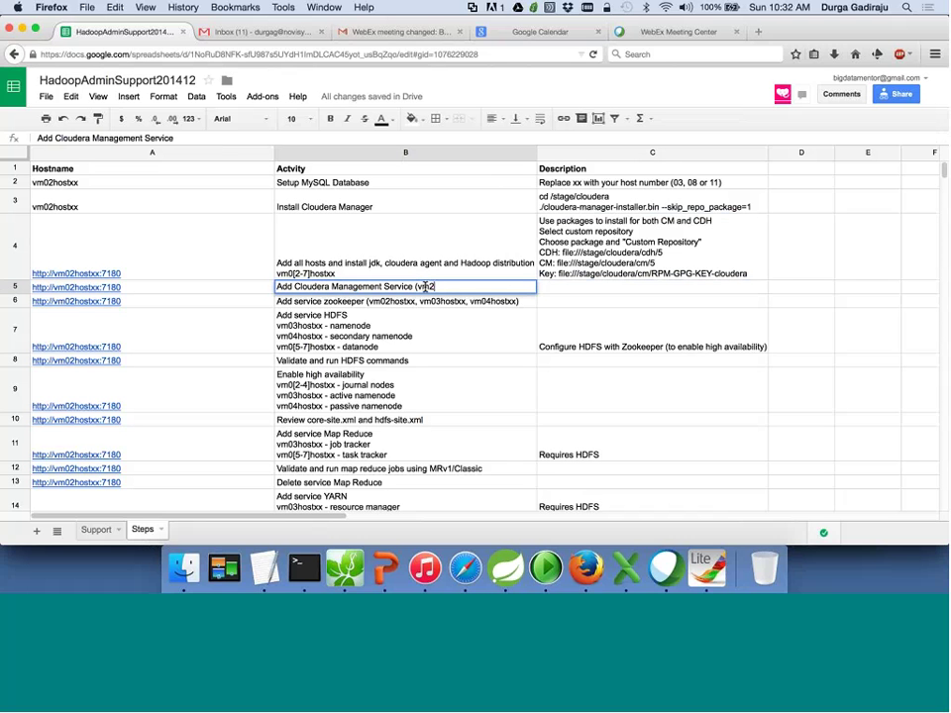
type("2hostxx)")
key("Return")
left_click(416, 291)
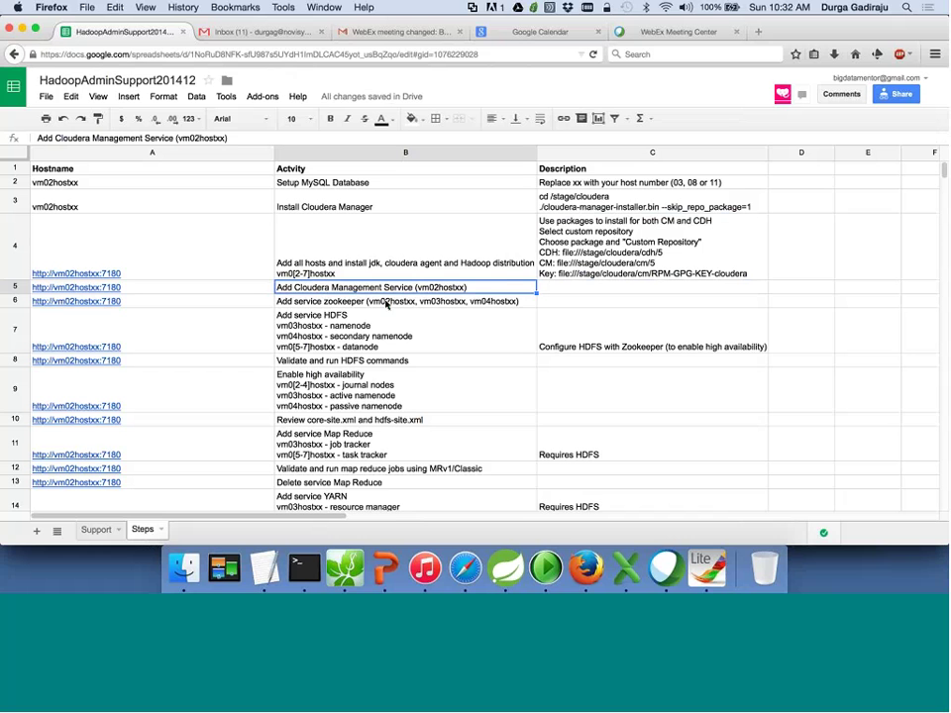
Review the activities in the steps sheet from adding ZooKeeper and HDFS through adding YARN.
left_click(387, 304)
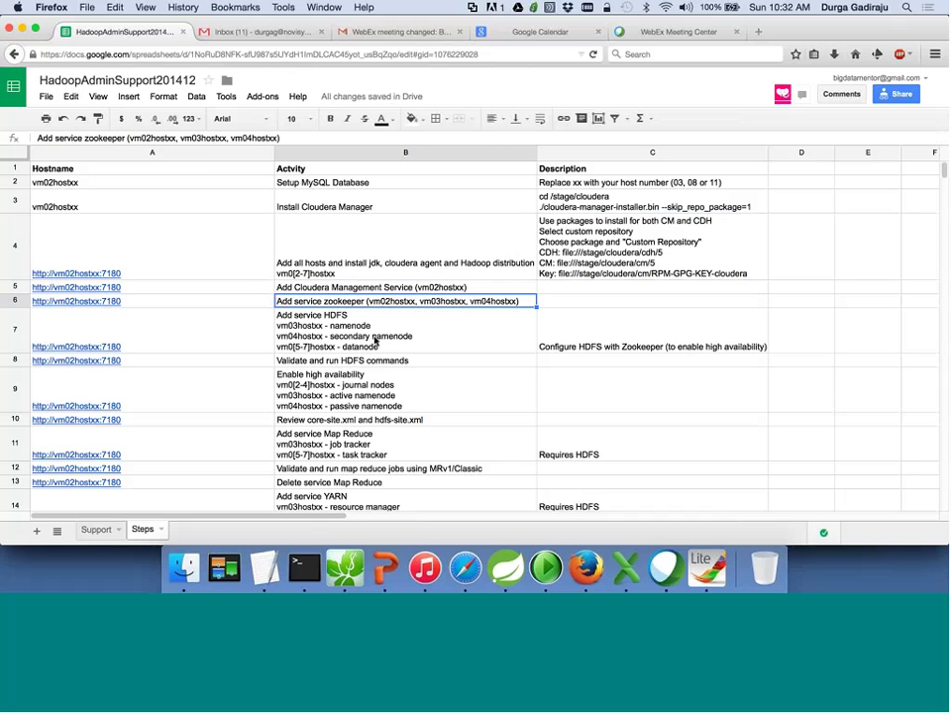
left_click(376, 339)
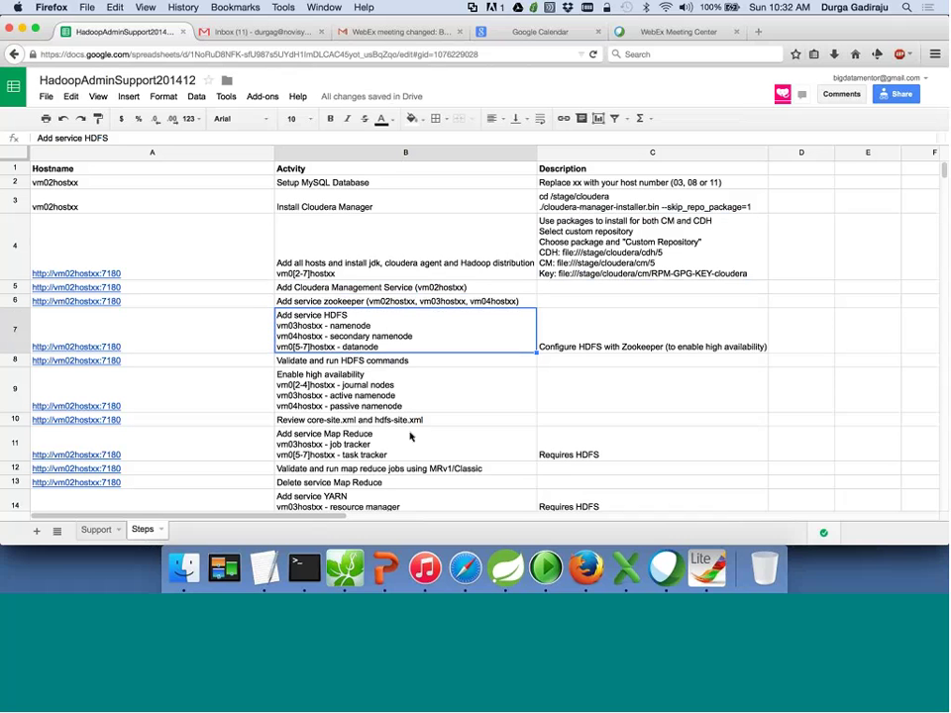
scroll(411, 436, "down", 5)
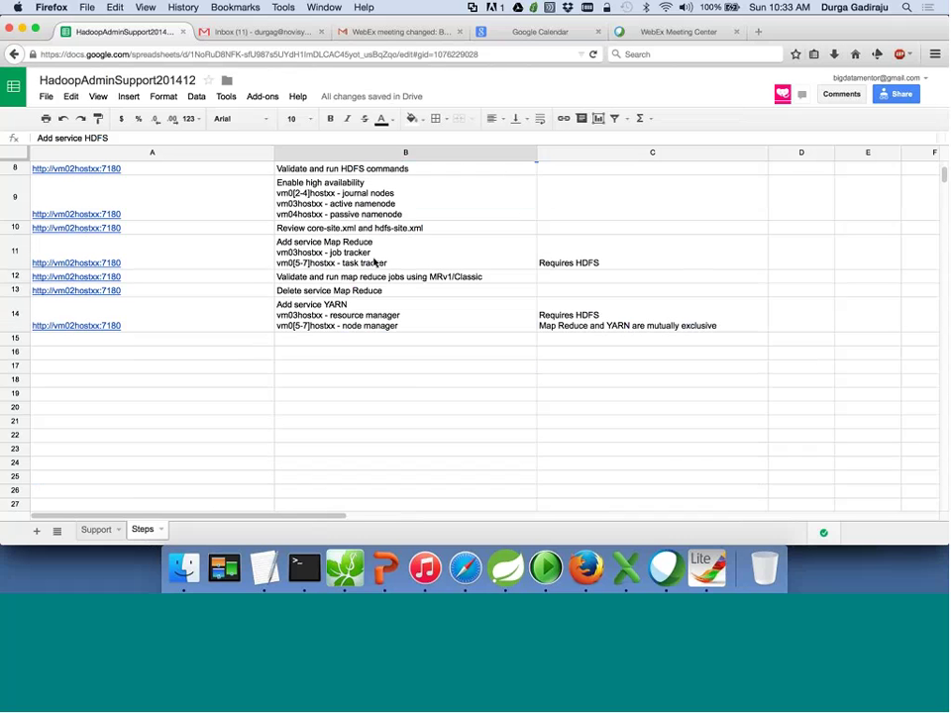
scroll(376, 263, "up", 1)
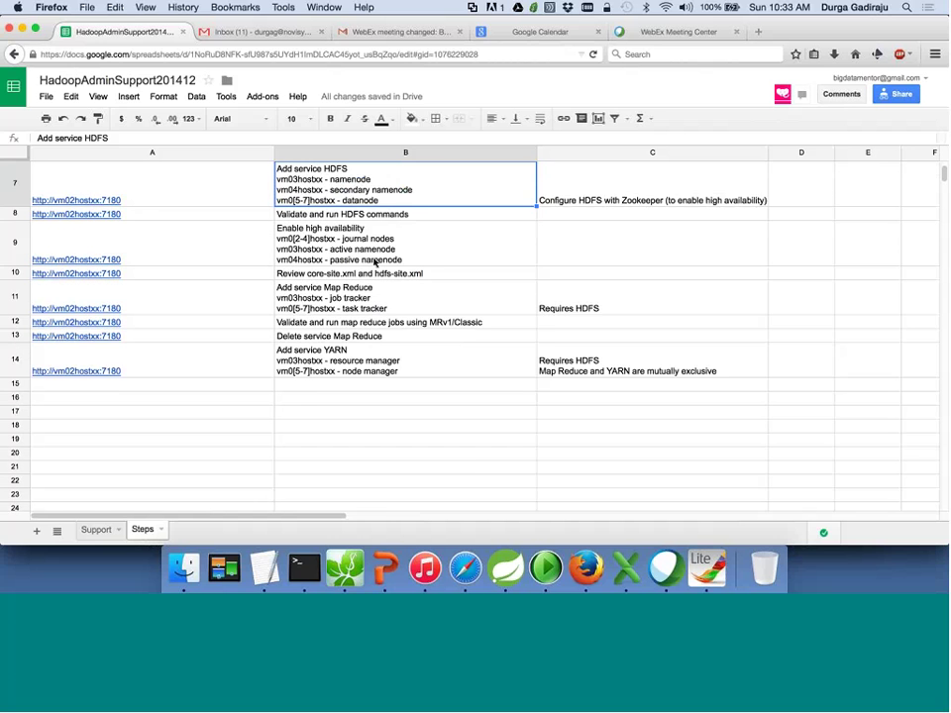
scroll(376, 263, "up", 3)
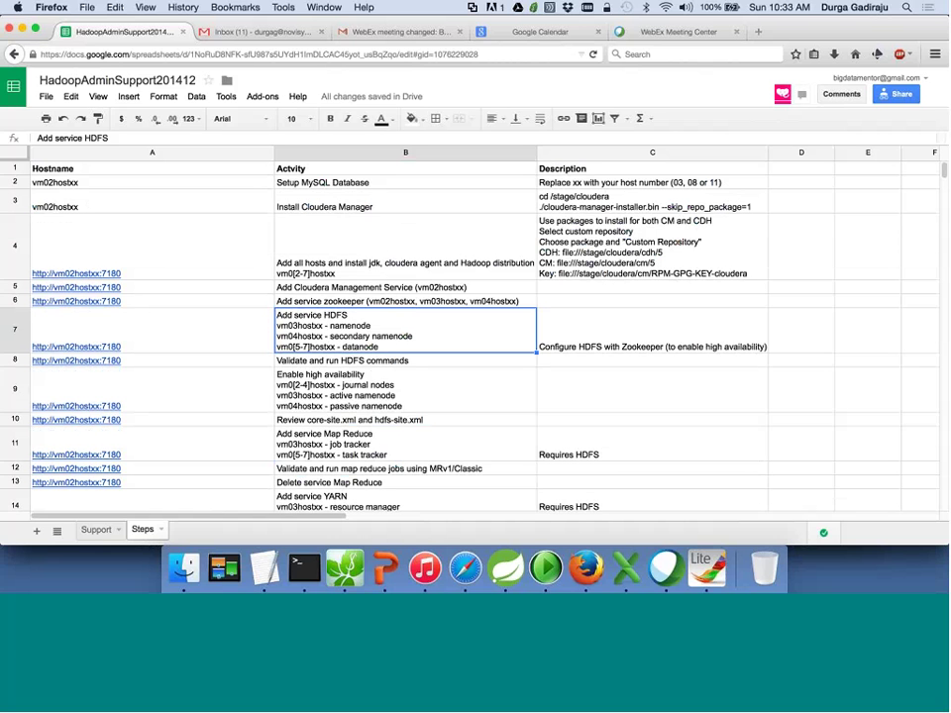
Switch to Cloudera Manager in Safari and try to delete the ZooKeeper service from Cluster 1.
left_click(465, 569)
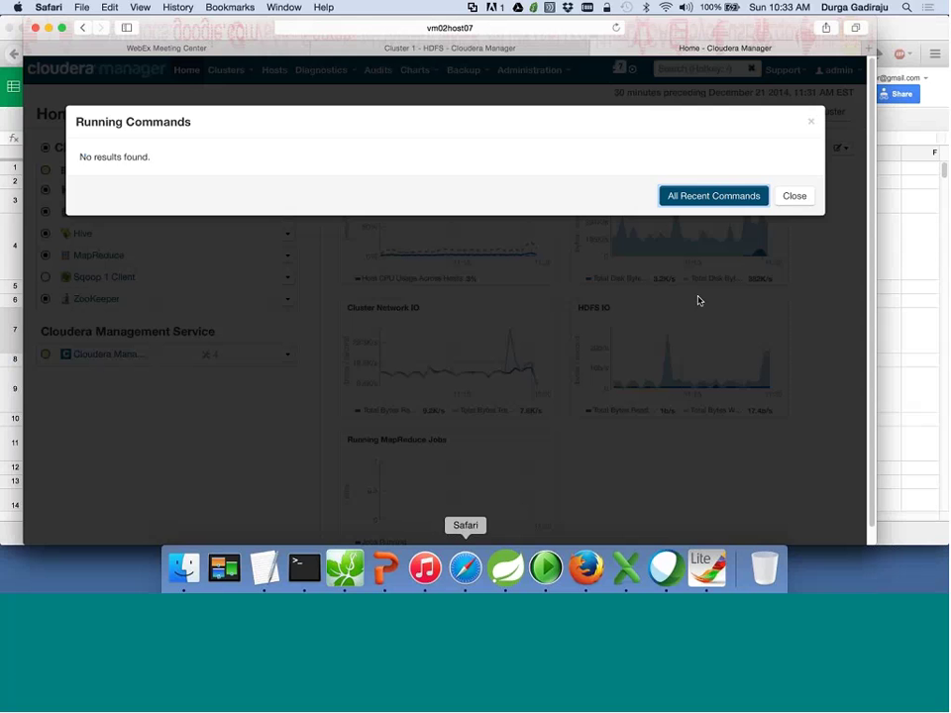
left_click(793, 197)
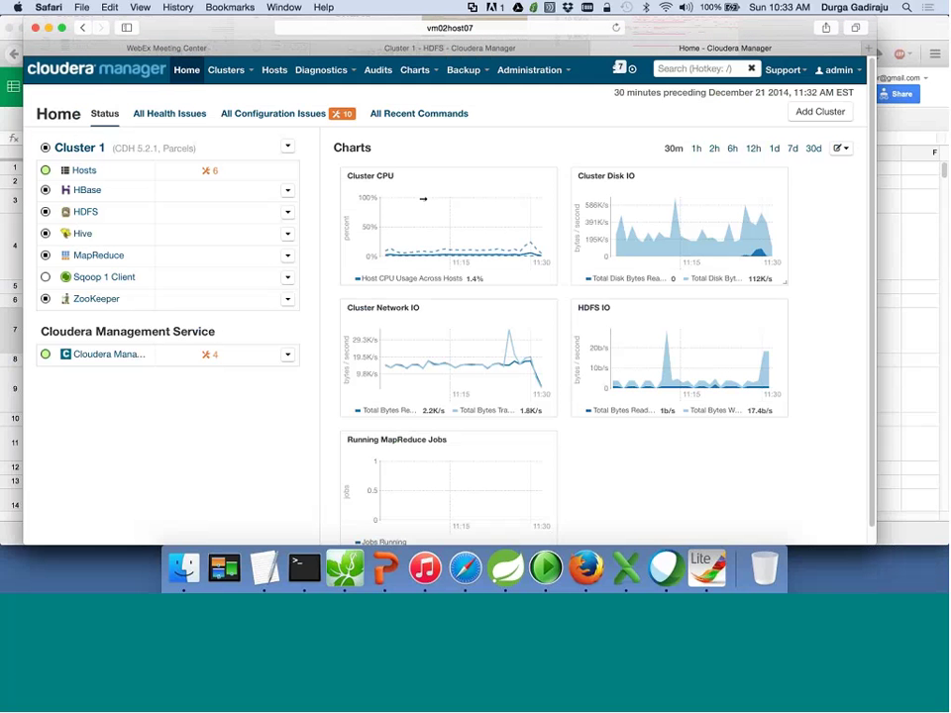
left_click(288, 299)
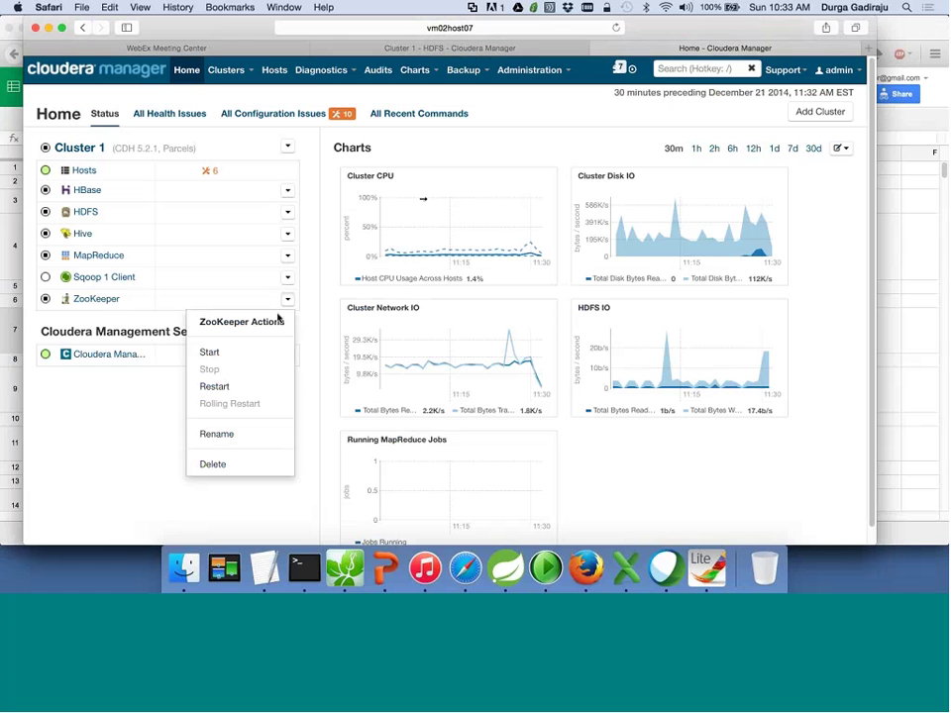
left_click(211, 463)
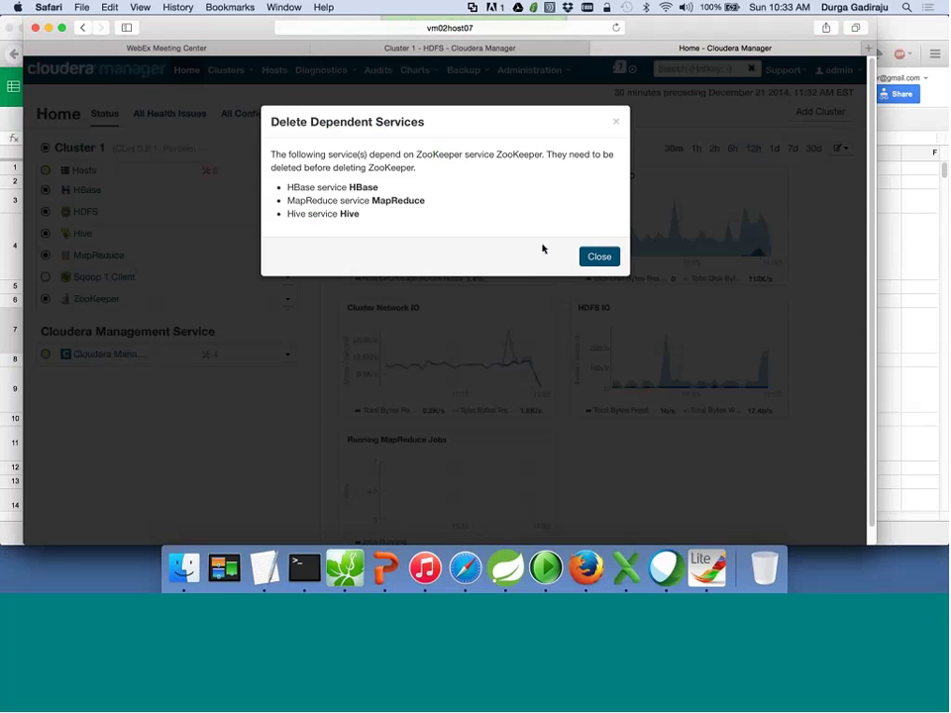
left_click(601, 261)
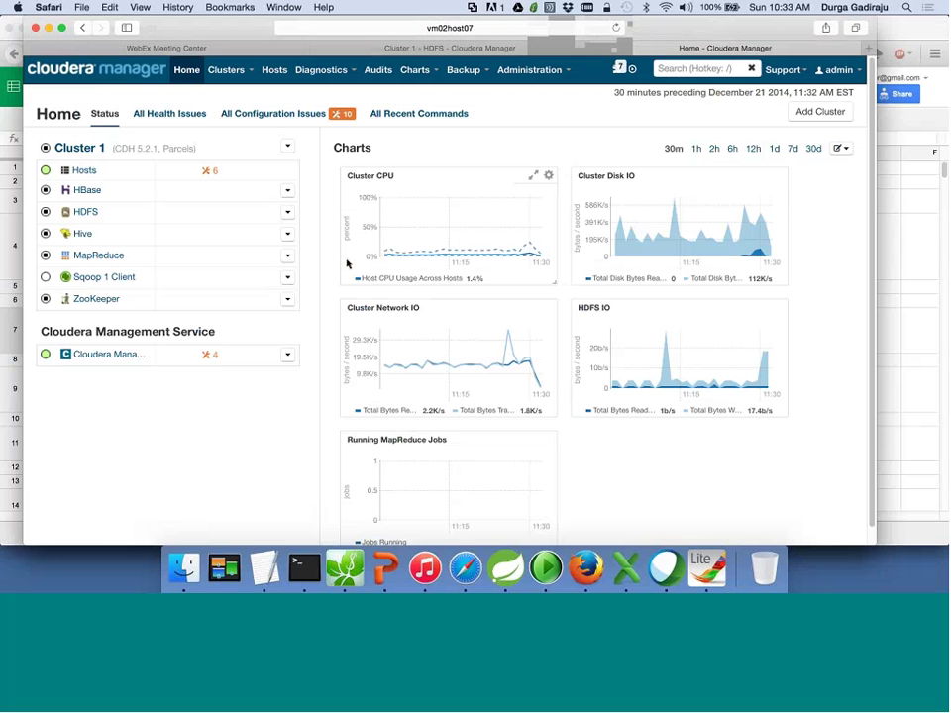
Delete the Hive service and the MapReduce service from Cluster 1.
left_click(287, 234)
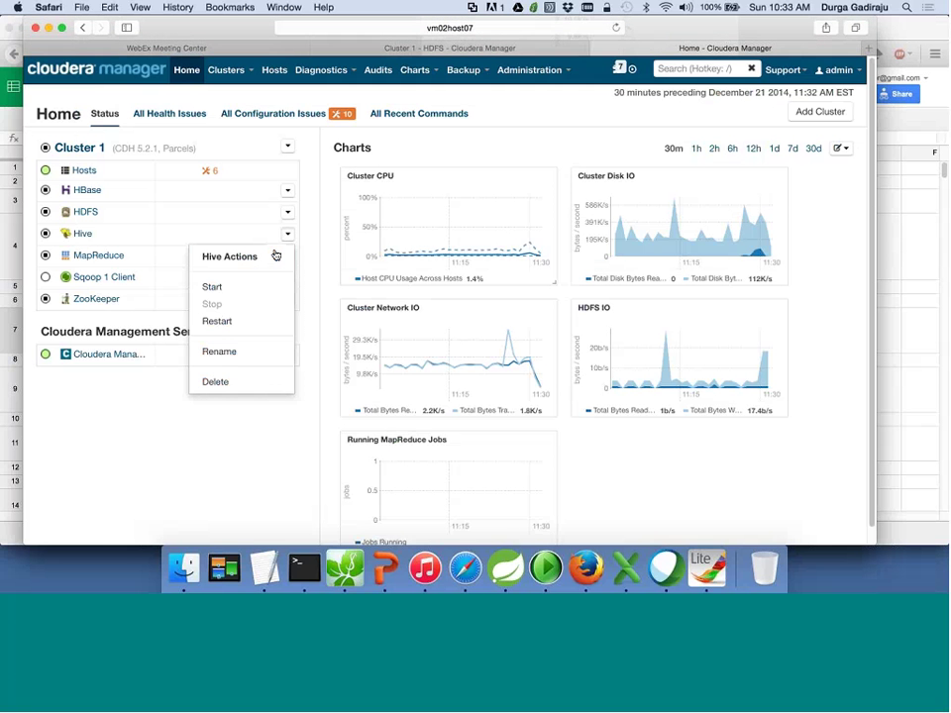
left_click(215, 381)
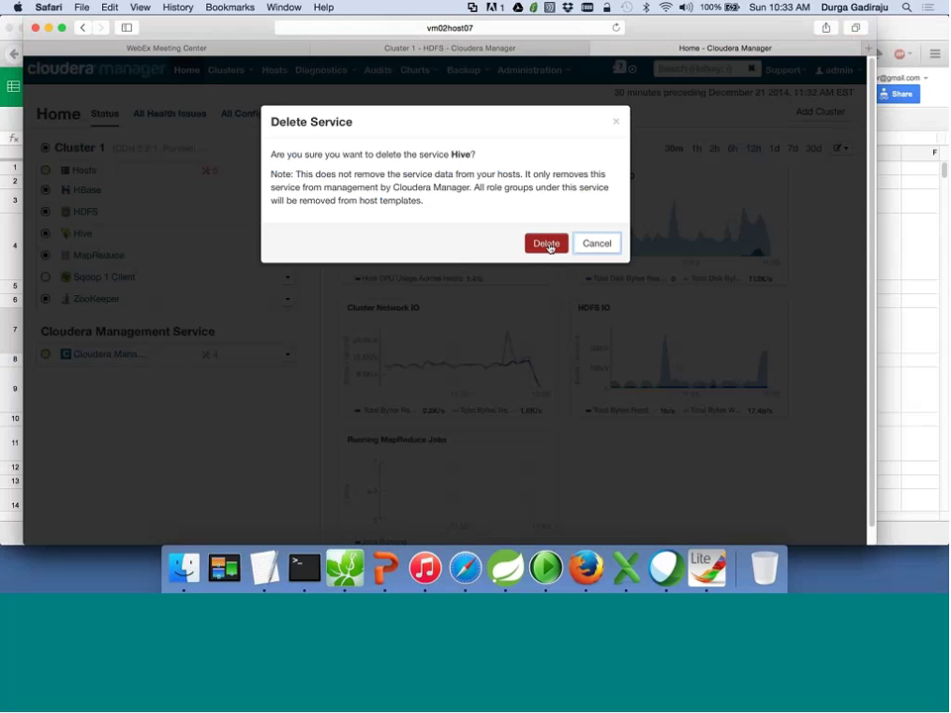
left_click(546, 244)
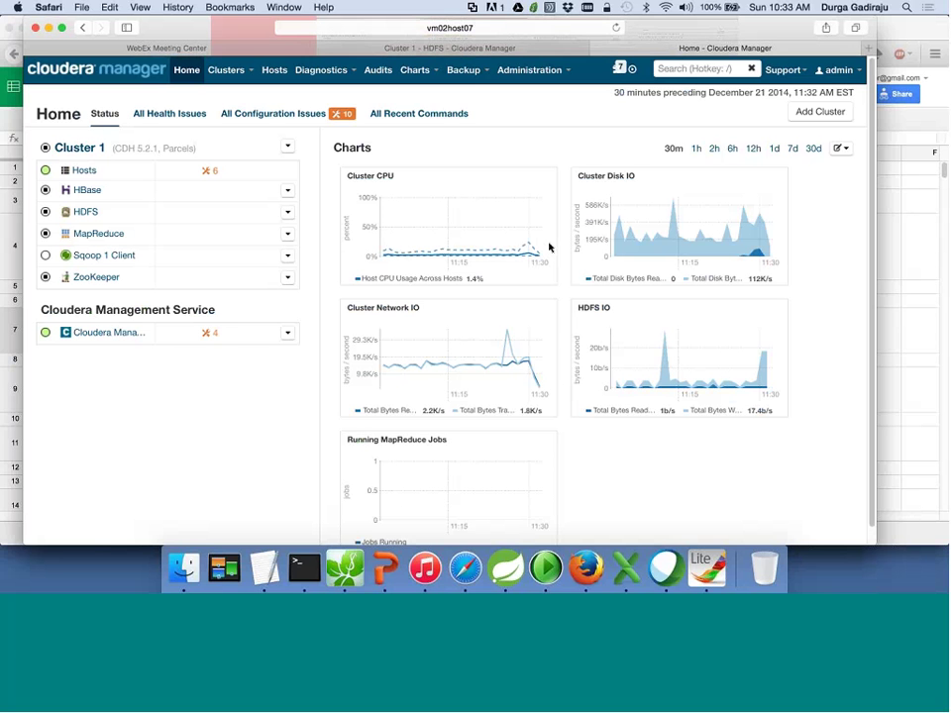
mouse_move(472, 221)
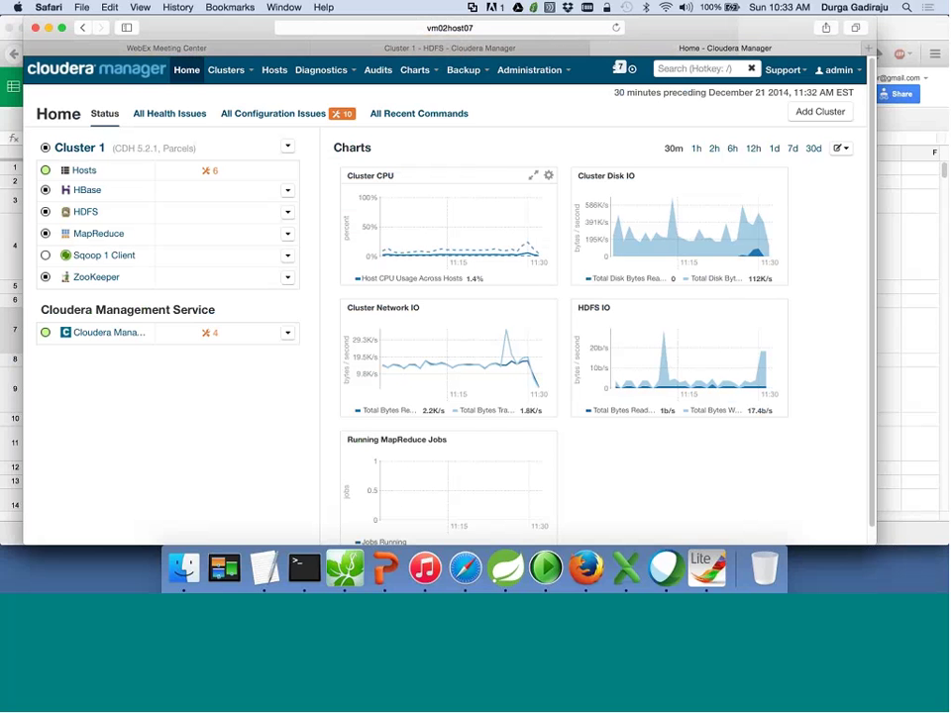
left_click(287, 235)
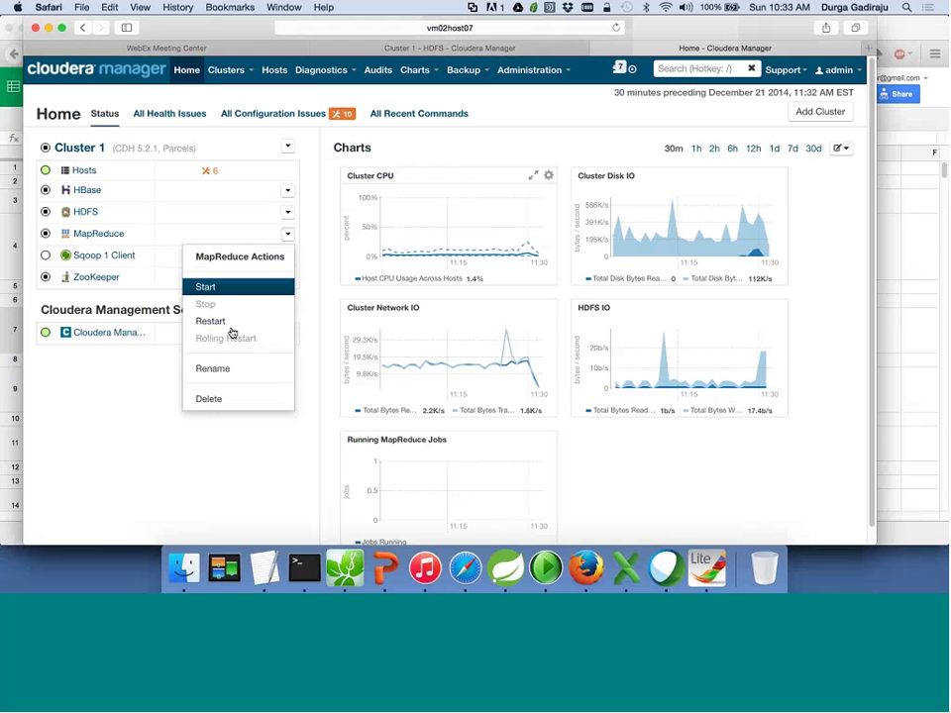
left_click(236, 400)
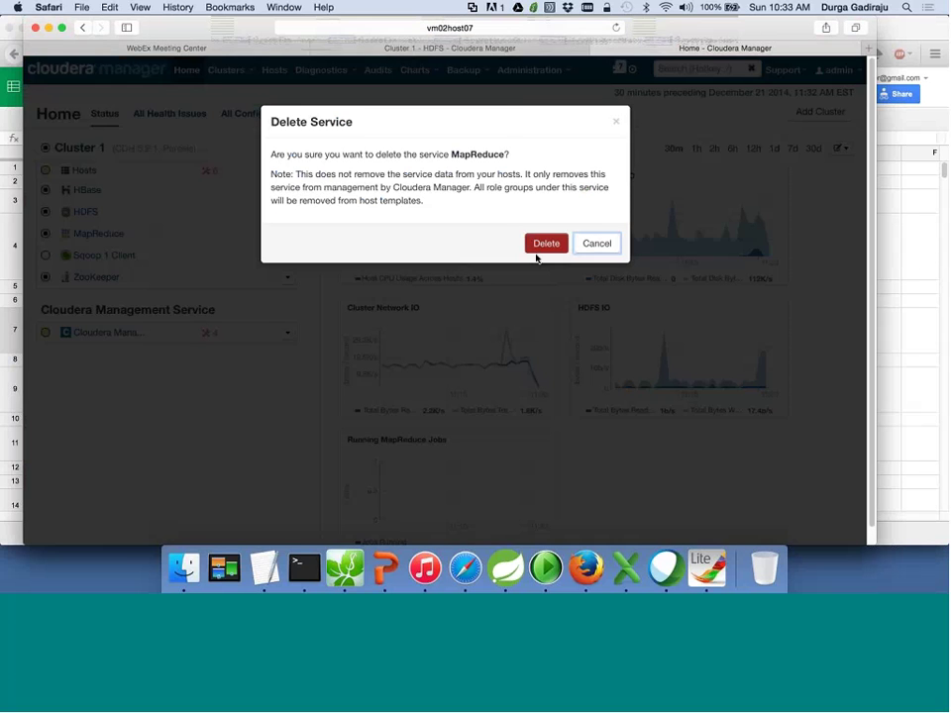
left_click(545, 245)
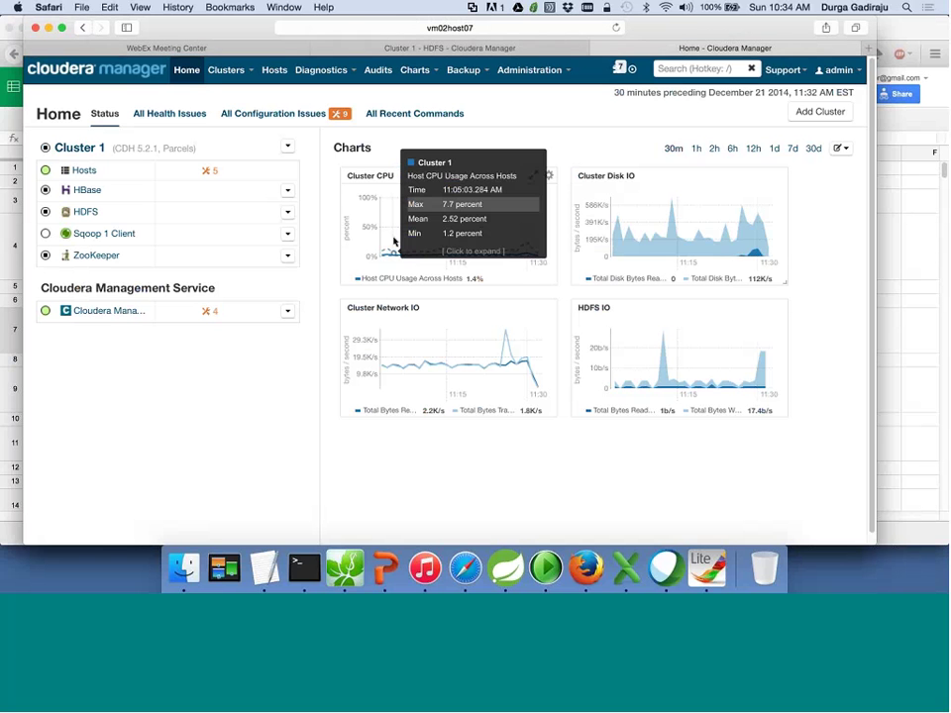
Delete the HBase service and the ZooKeeper service from Cluster 1.
left_click(287, 194)
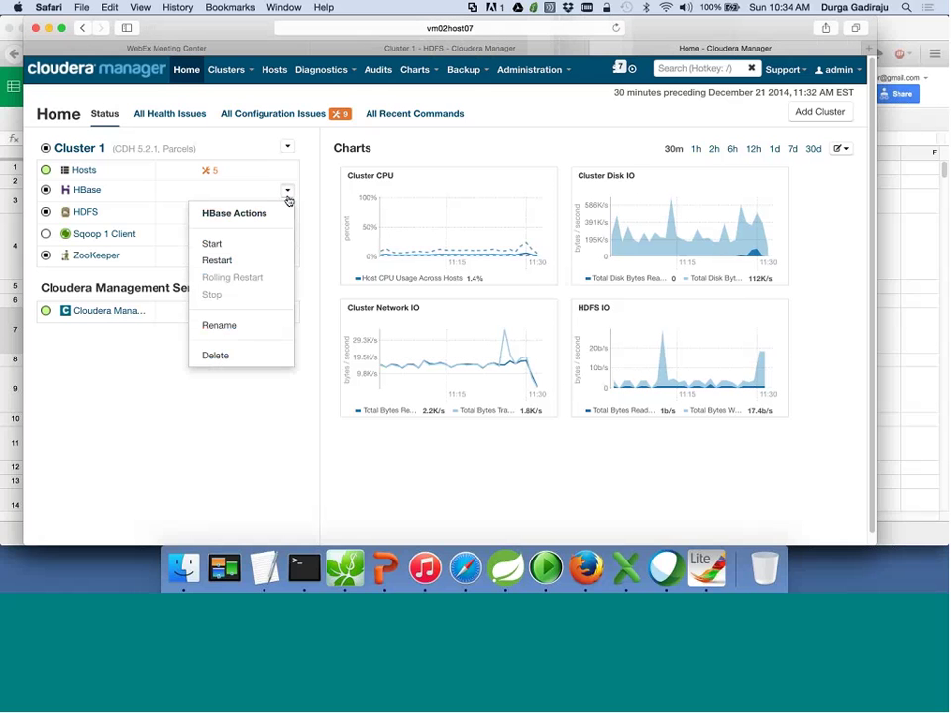
left_click(230, 356)
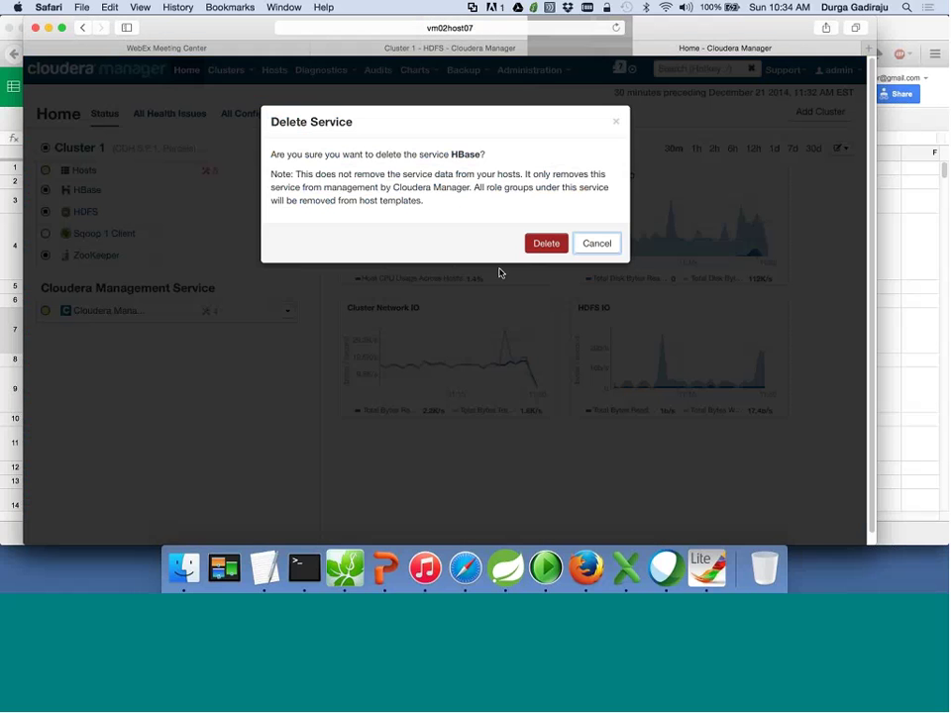
left_click(538, 247)
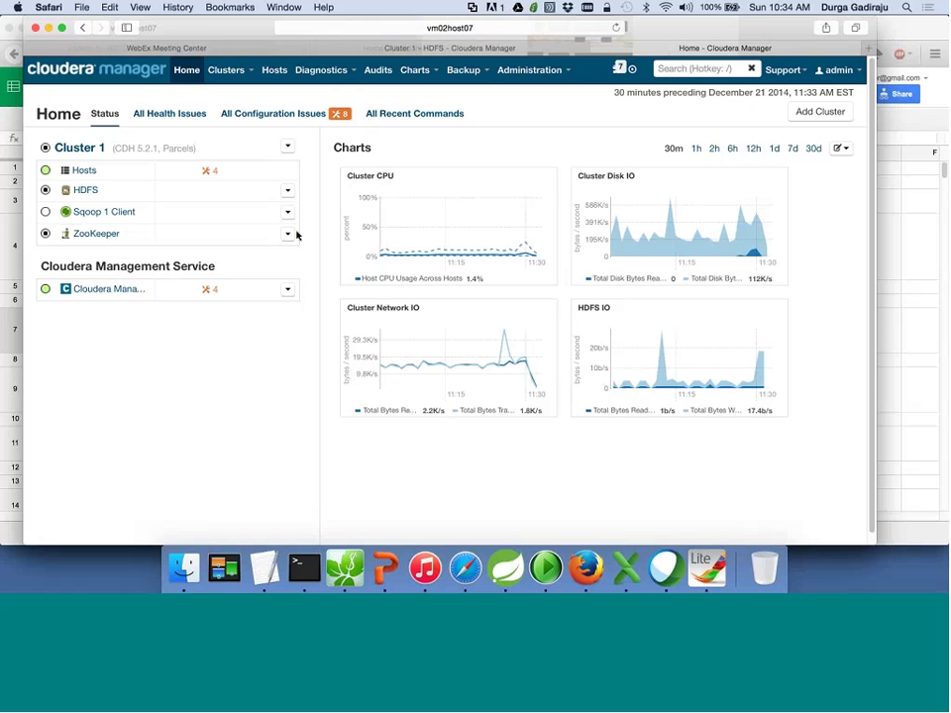
left_click(288, 234)
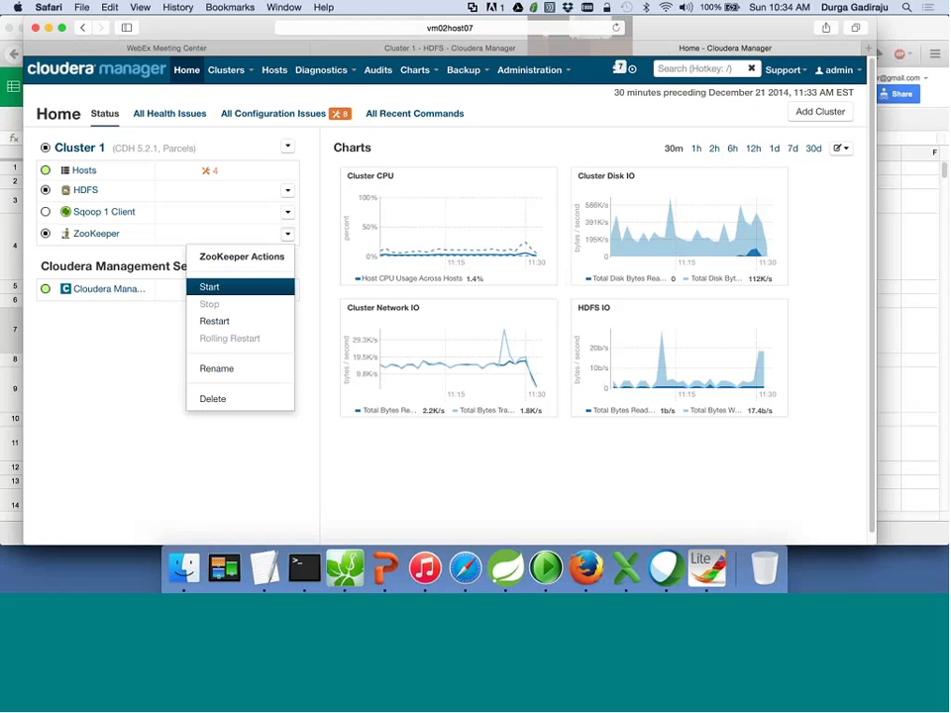
left_click(250, 400)
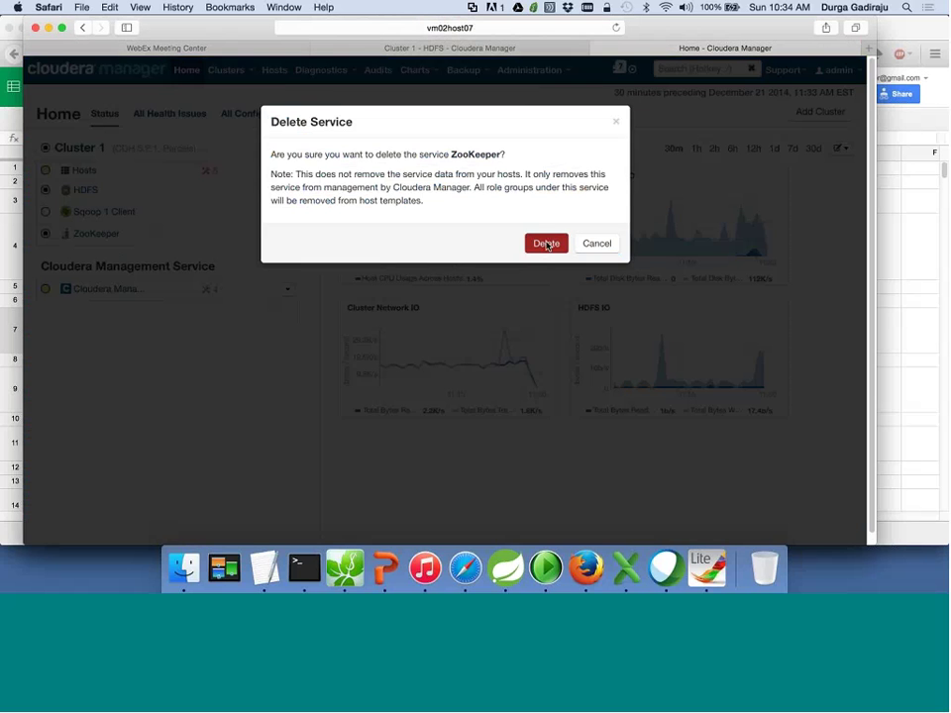
left_click(547, 244)
Delete the HDFS service from Cluster 1.
left_click(287, 190)
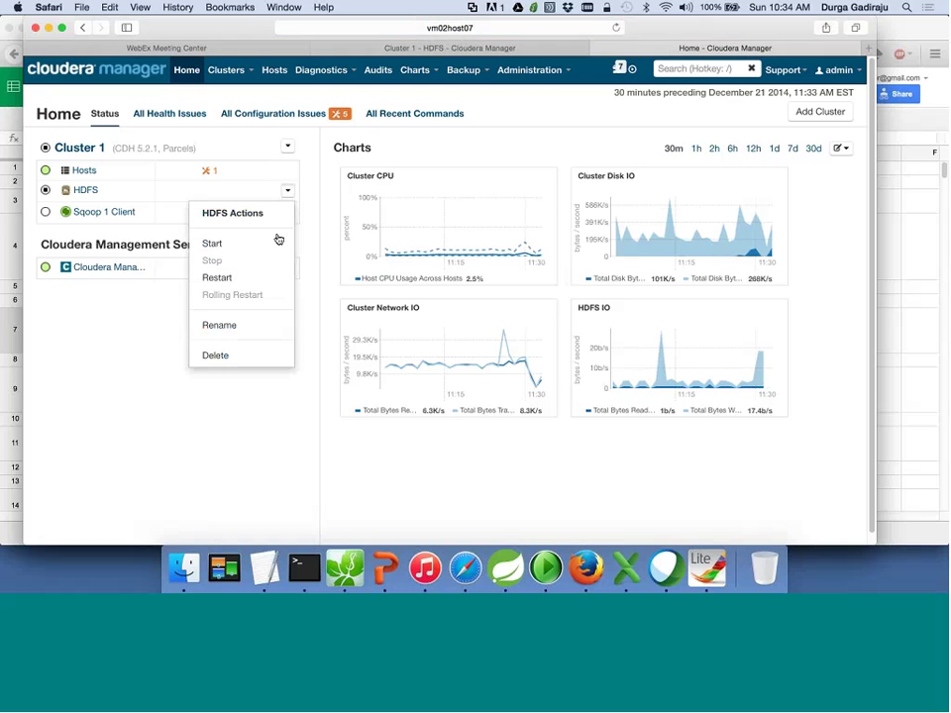
left_click(247, 354)
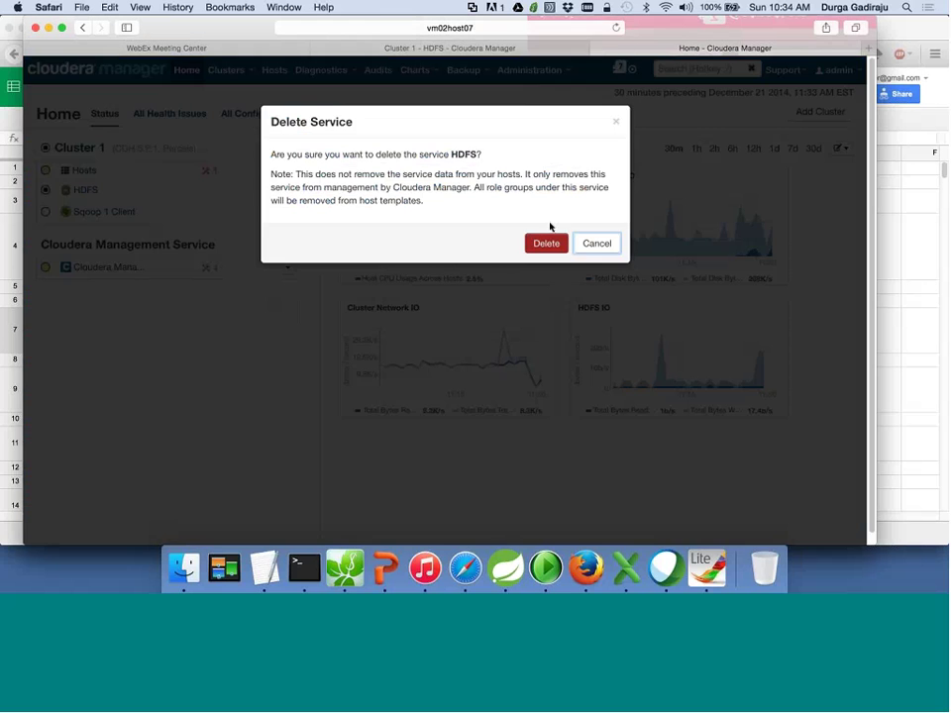
left_click(545, 244)
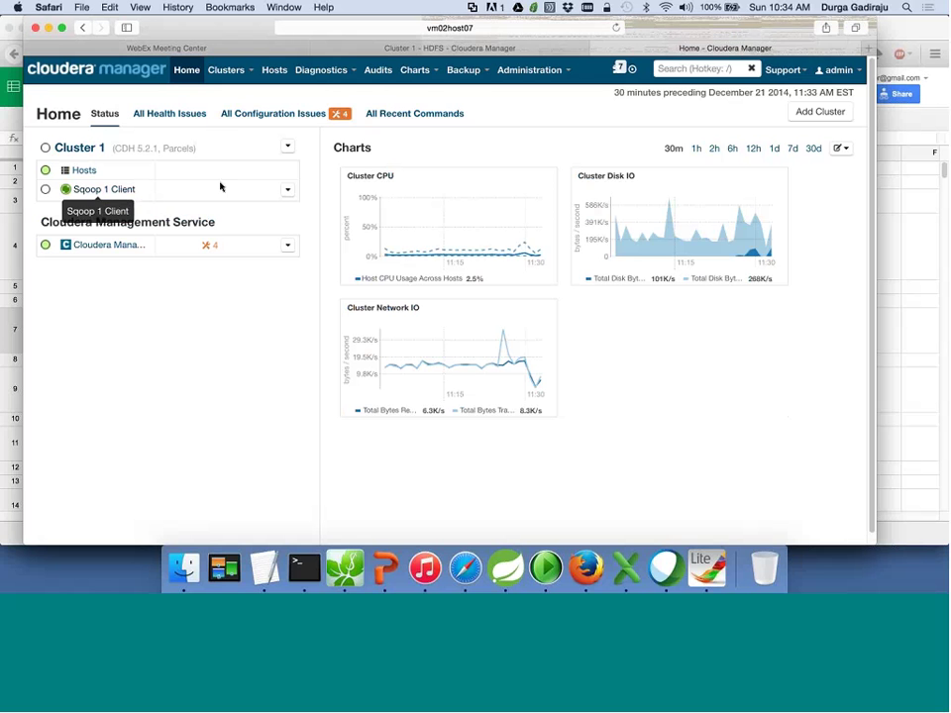
Start adding a service to Cluster 1, choose ZooKeeper as its type and proceed to the role assignments.
left_click(288, 146)
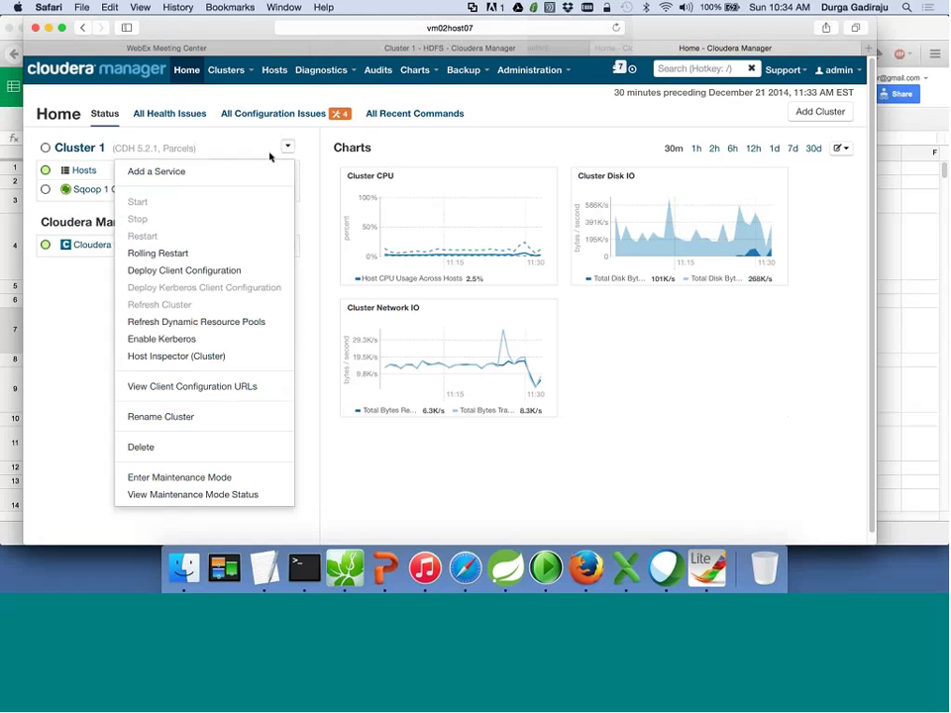
left_click(233, 175)
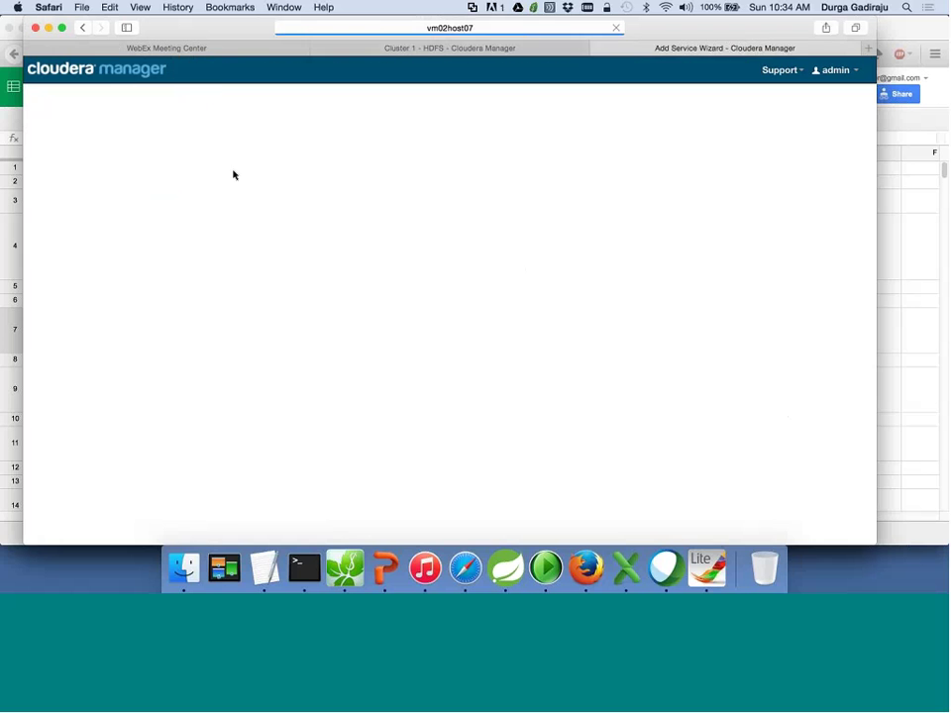
scroll(244, 373, "down", 4)
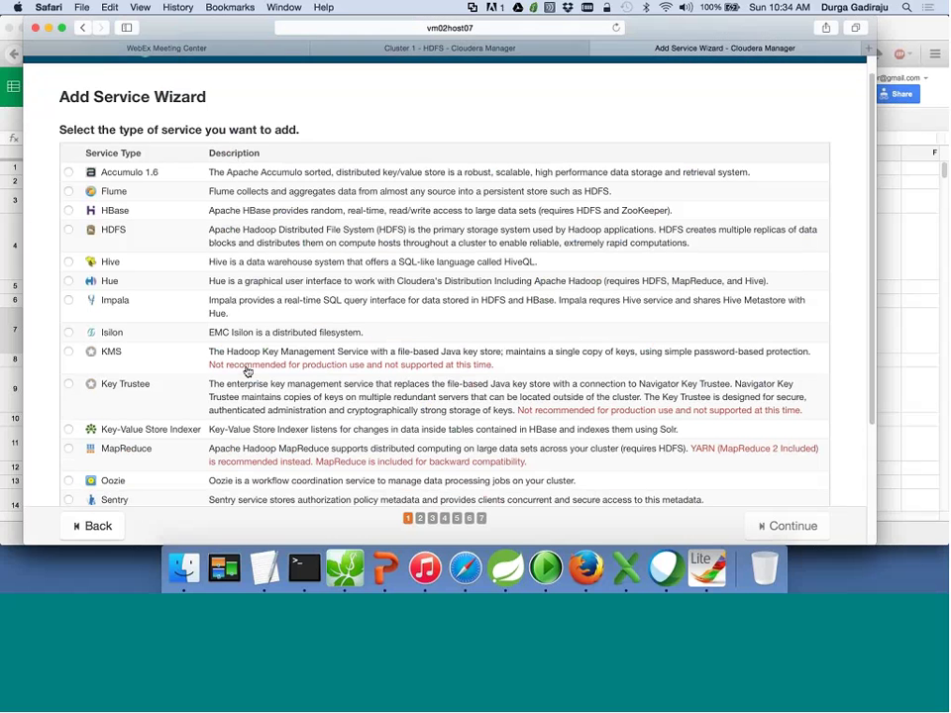
left_click(68, 495)
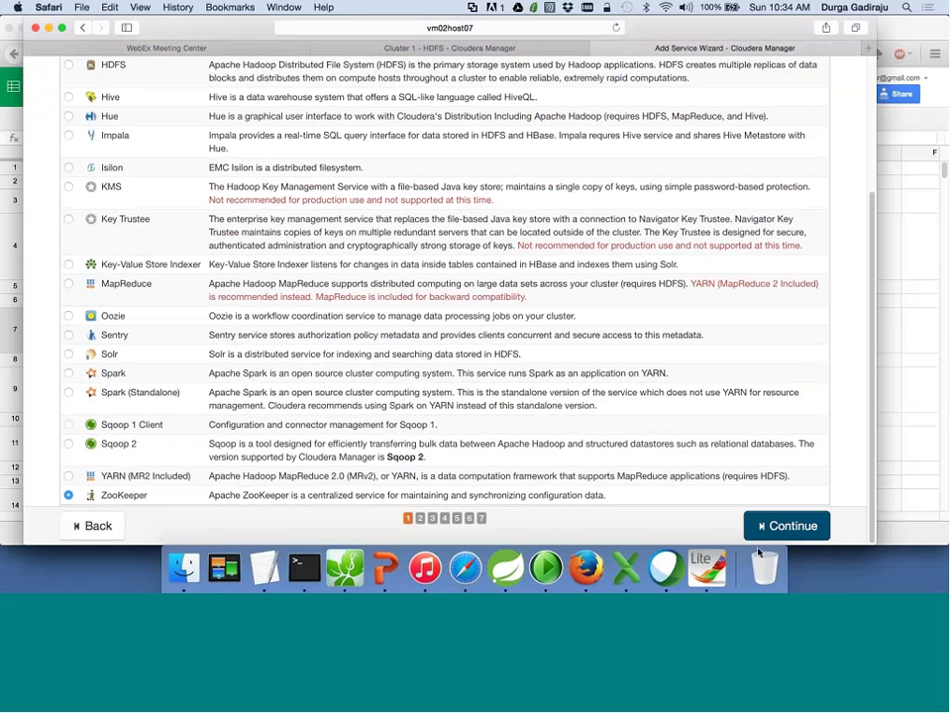
left_click(810, 528)
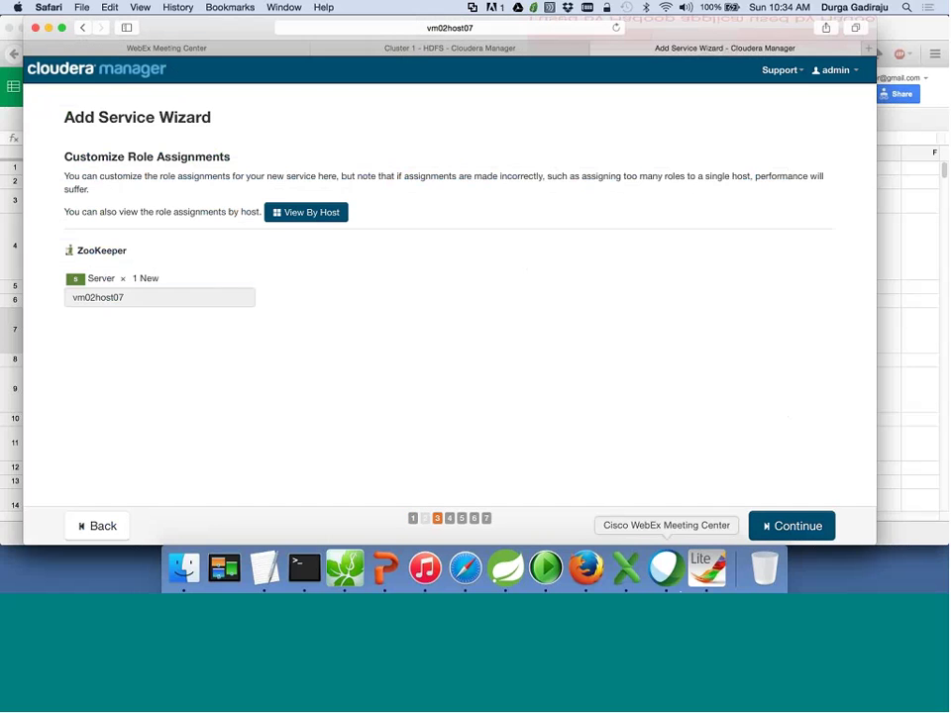
left_click(631, 577)
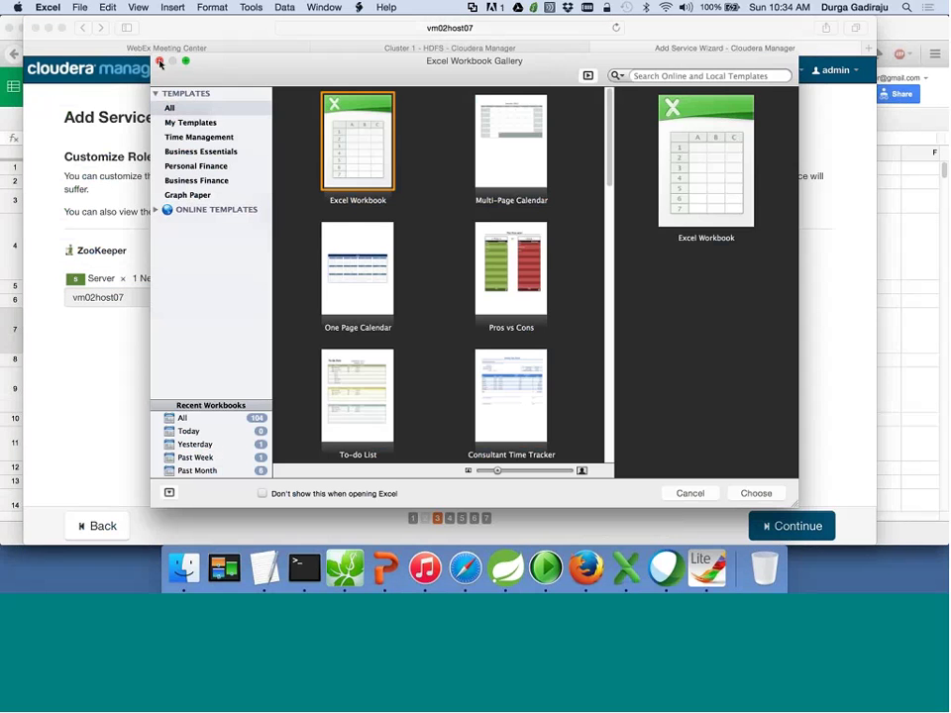
left_click(159, 64)
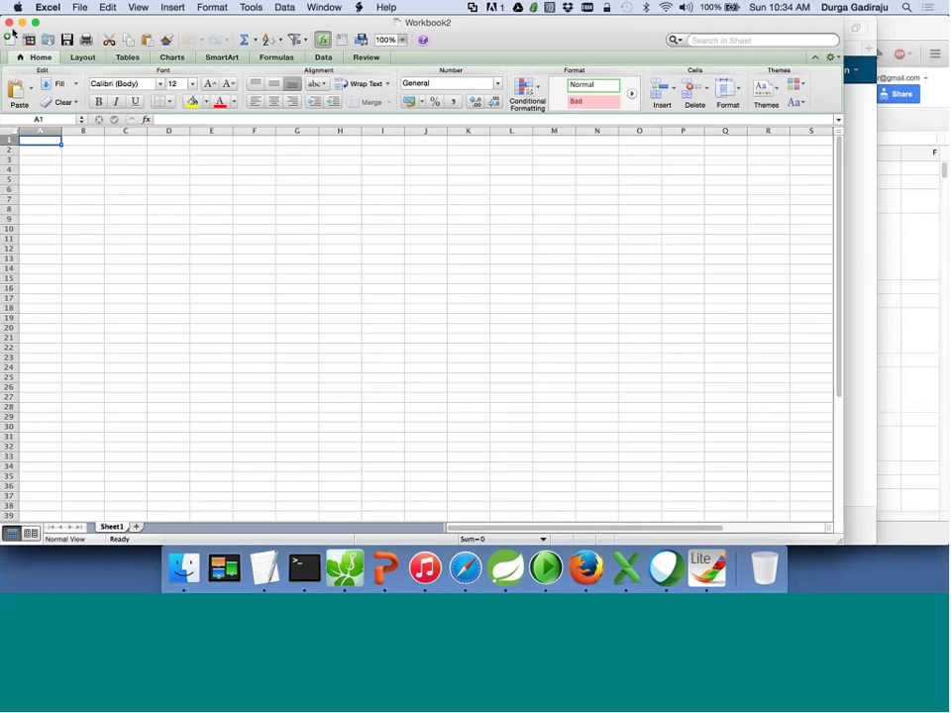
left_click(9, 22)
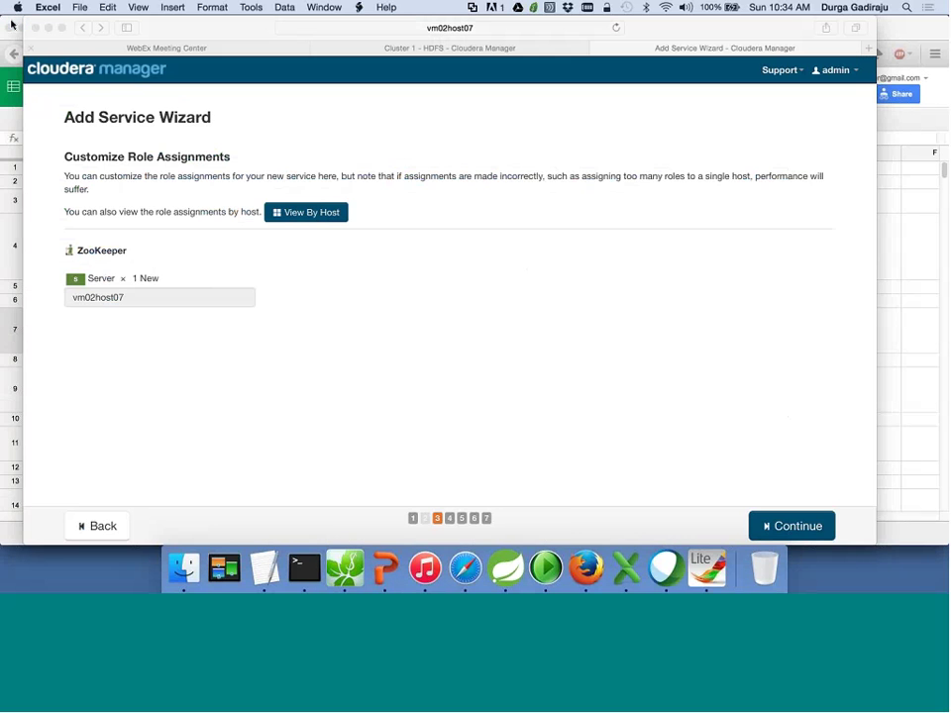
Check the planned ZooKeeper hosts in the Steps sheet in Firefox and return to the Add Service Wizard in Safari.
left_click(585, 573)
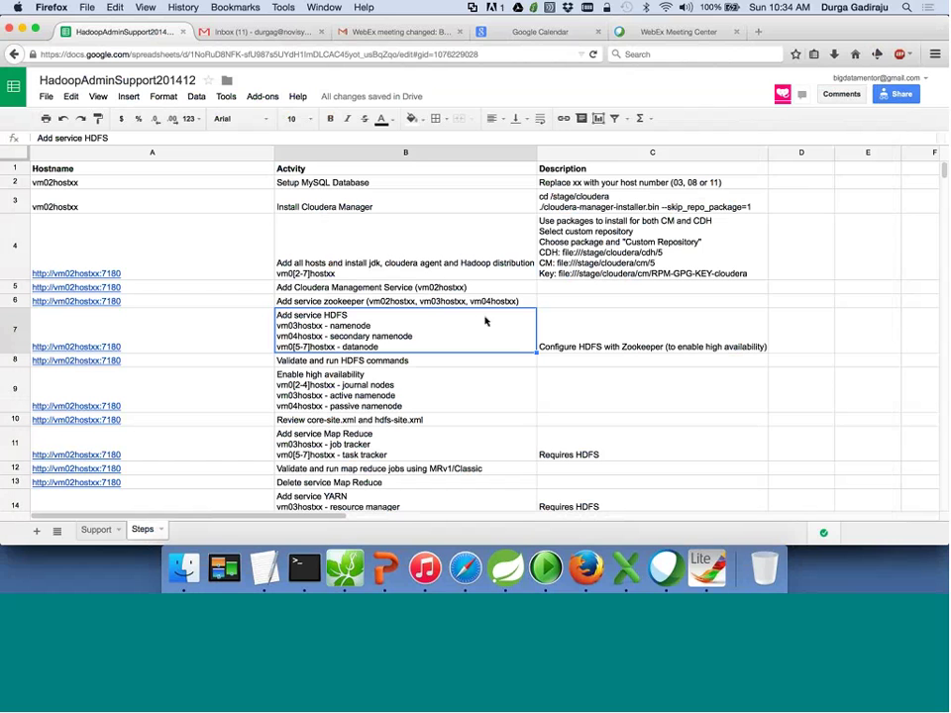
key("super+Tab")
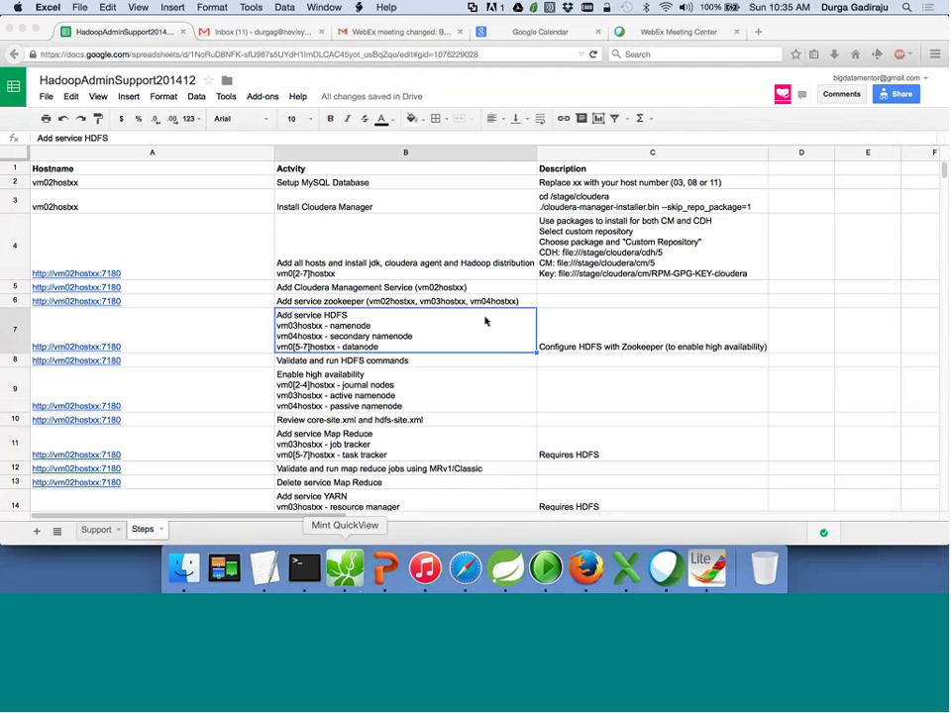
key("Right")
key("Right")
key("Right")
key("Return")
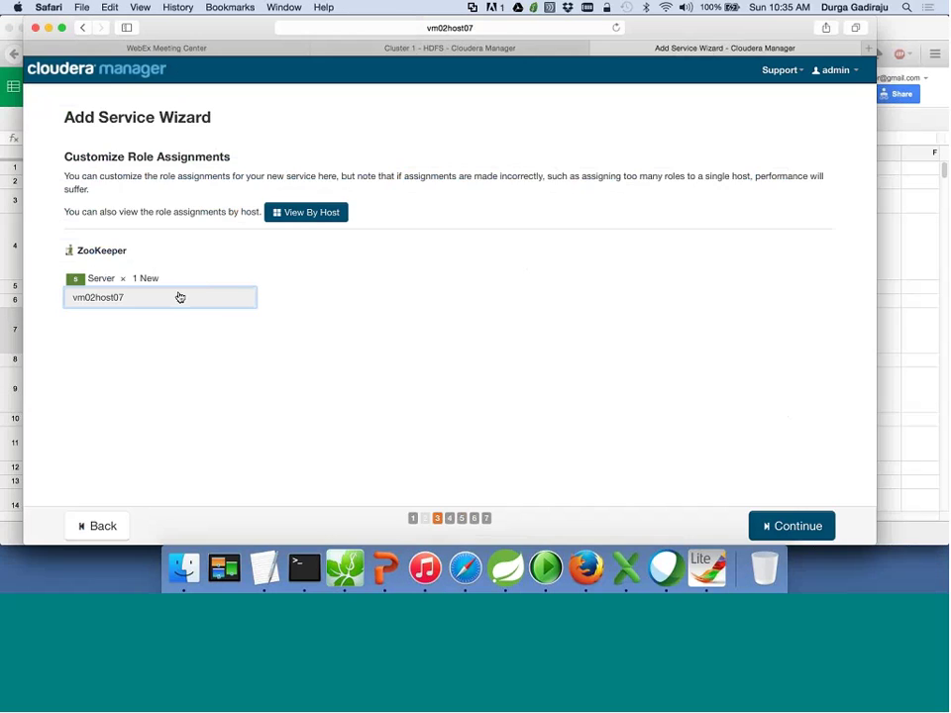
Assign the ZooKeeper Server role to vm03host07 and vm04host07 in addition to vm02host07.
left_click(179, 297)
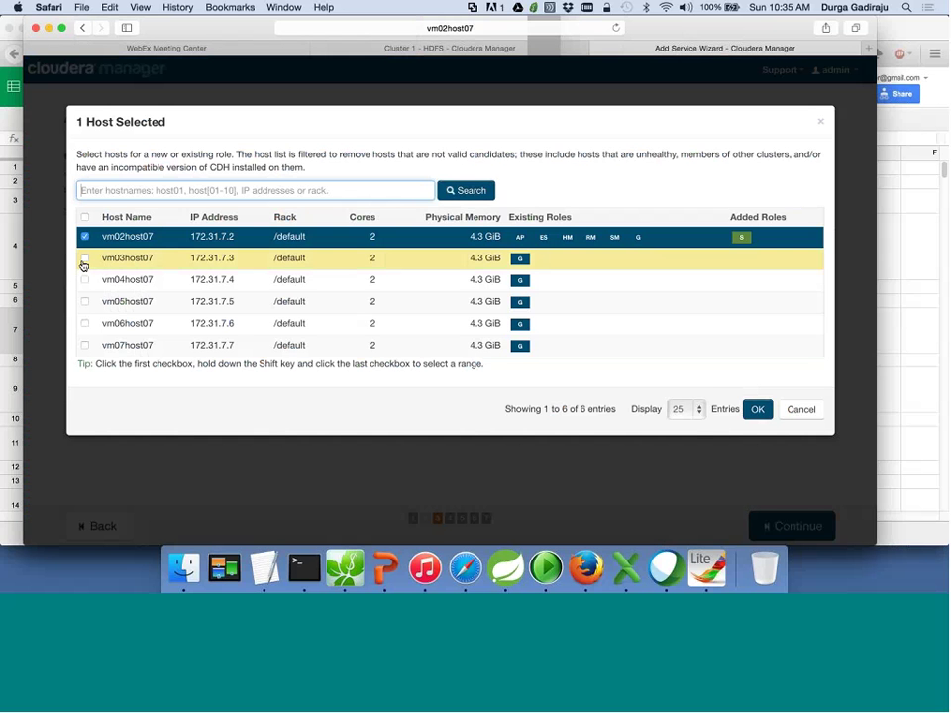
left_click(84, 259)
left_click(85, 280)
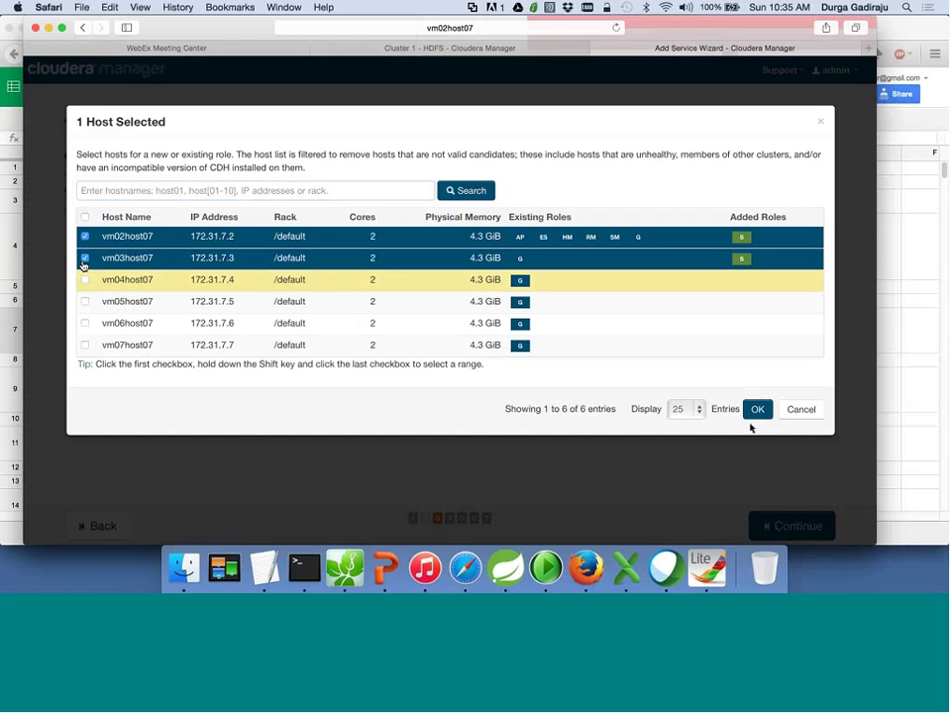
left_click(758, 410)
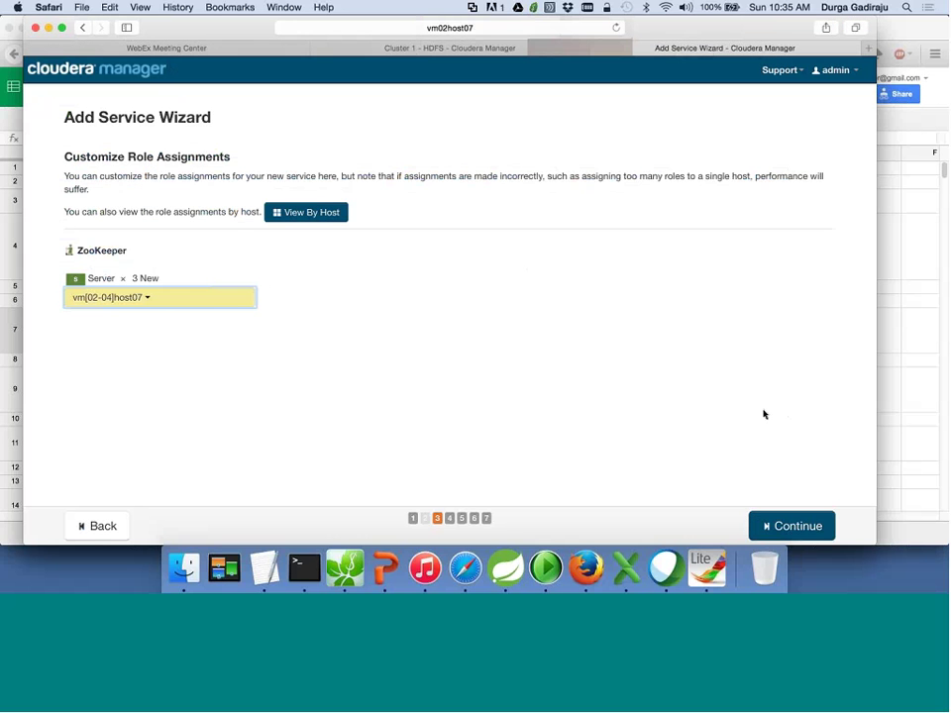
Accept the default ZooKeeper data and transaction log directories, run the service's first start and finish the wizard.
left_click(788, 530)
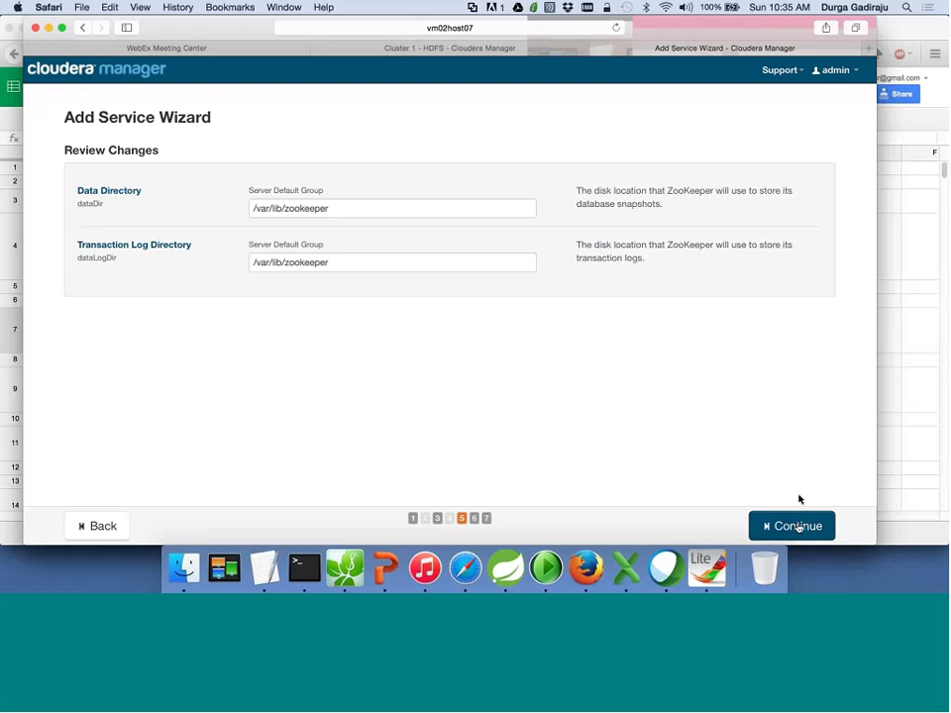
left_click(798, 526)
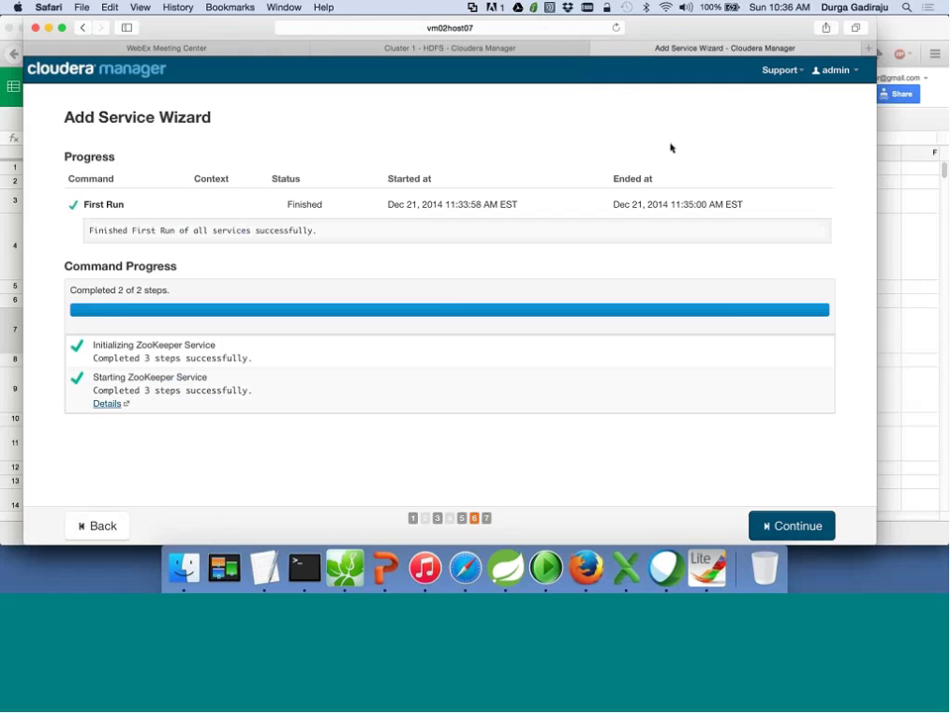
left_click(802, 534)
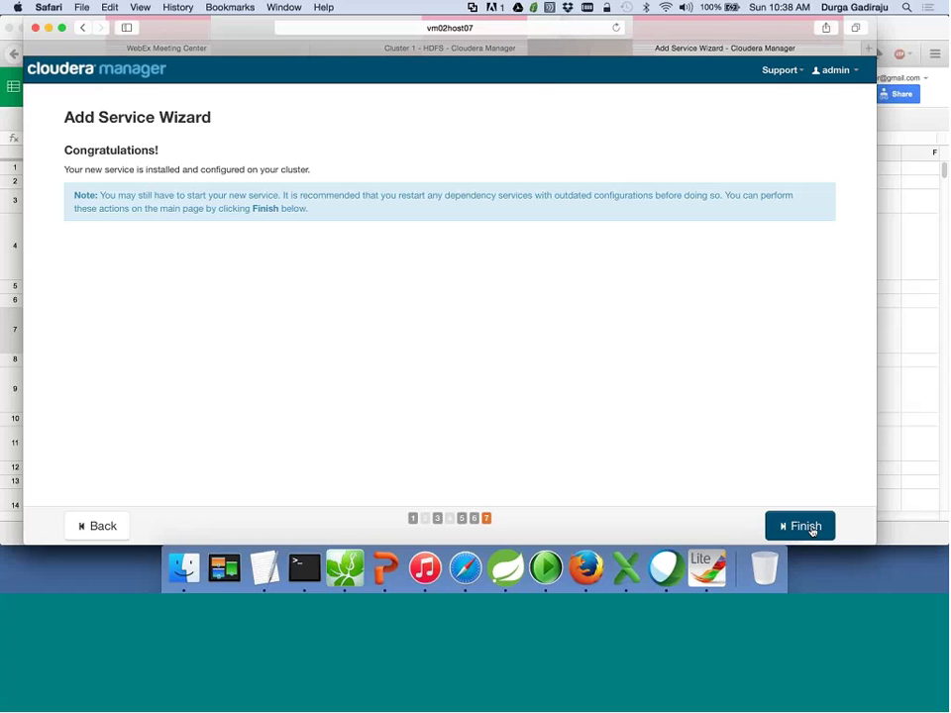
left_click(810, 529)
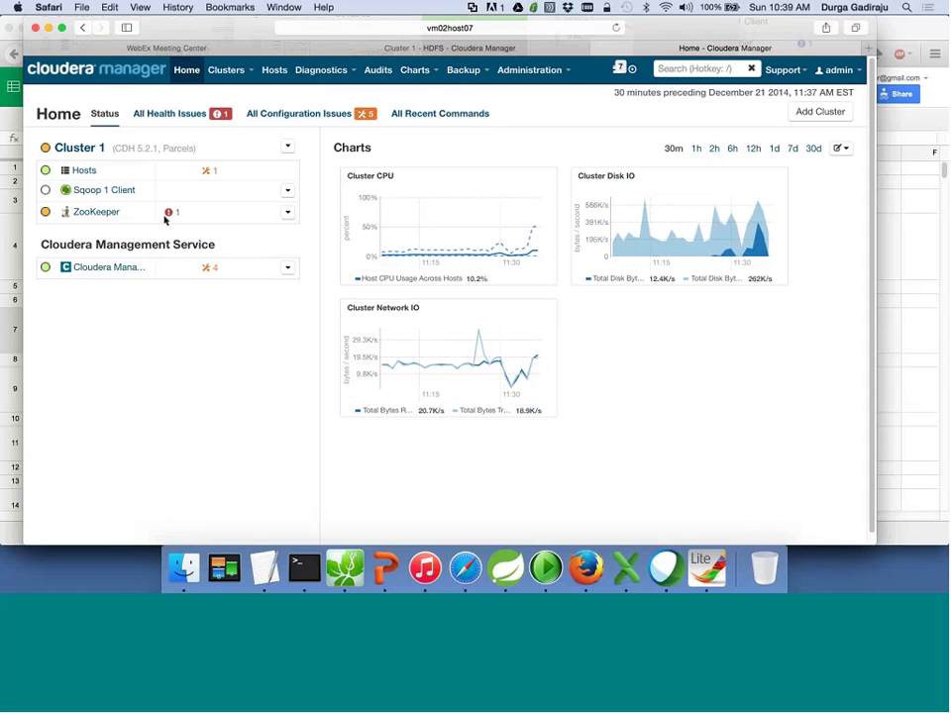
Start adding an HDFS service to Cluster 1 with the zookeeper dependency and proceed to the role assignments.
left_click(287, 146)
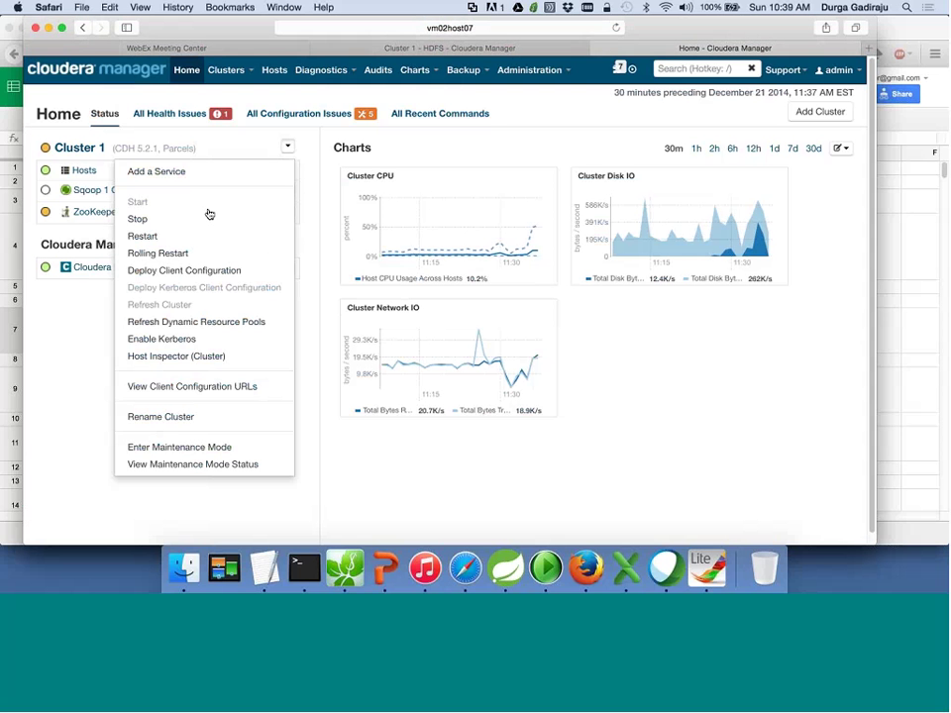
left_click(208, 173)
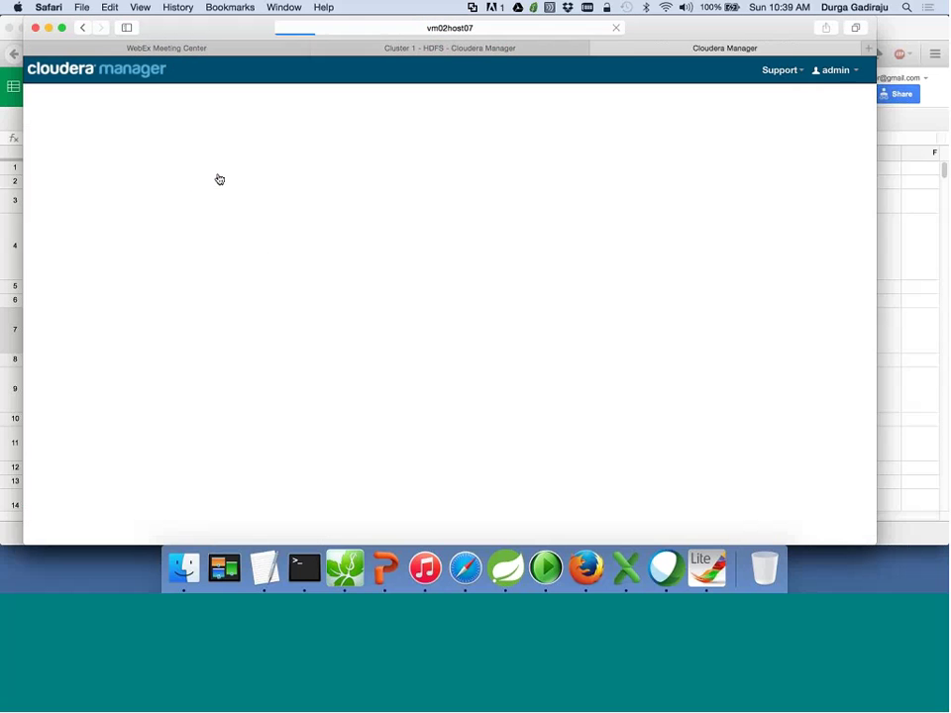
left_click(69, 255)
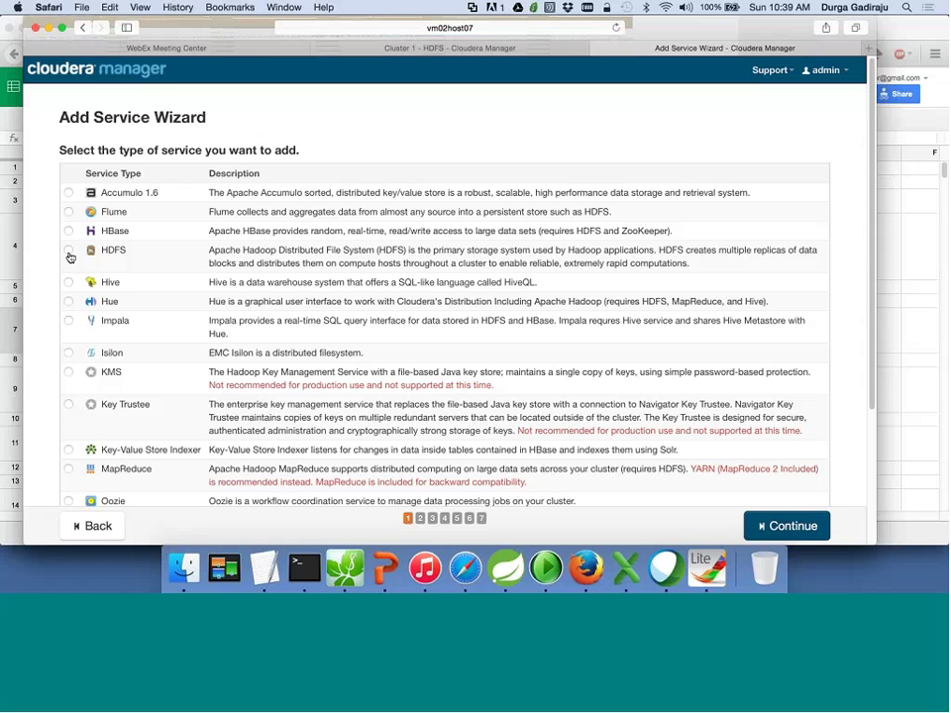
left_click(789, 526)
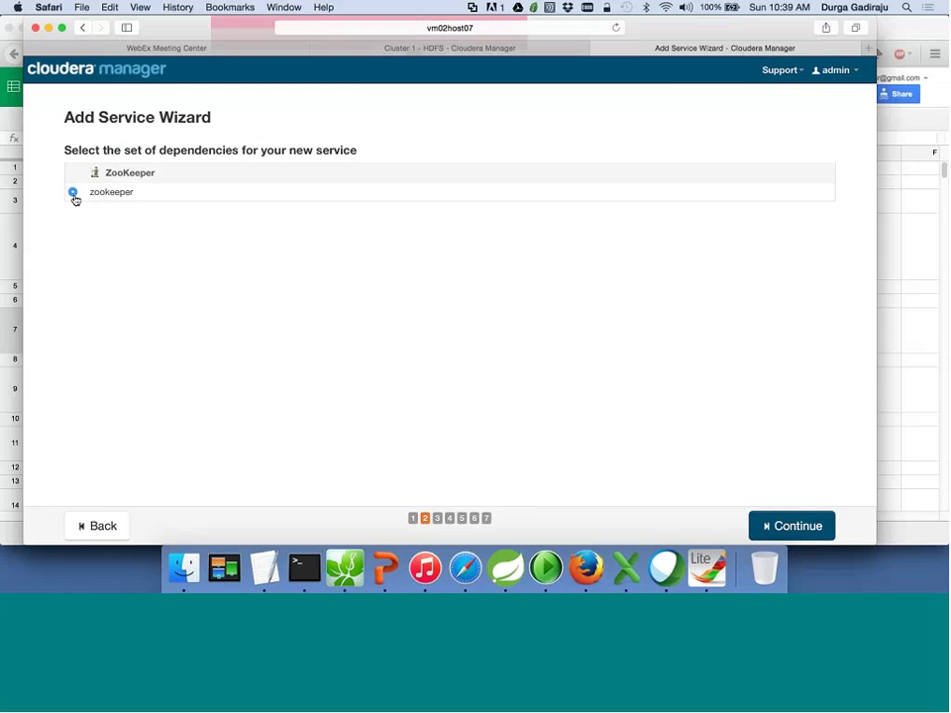
left_click(789, 528)
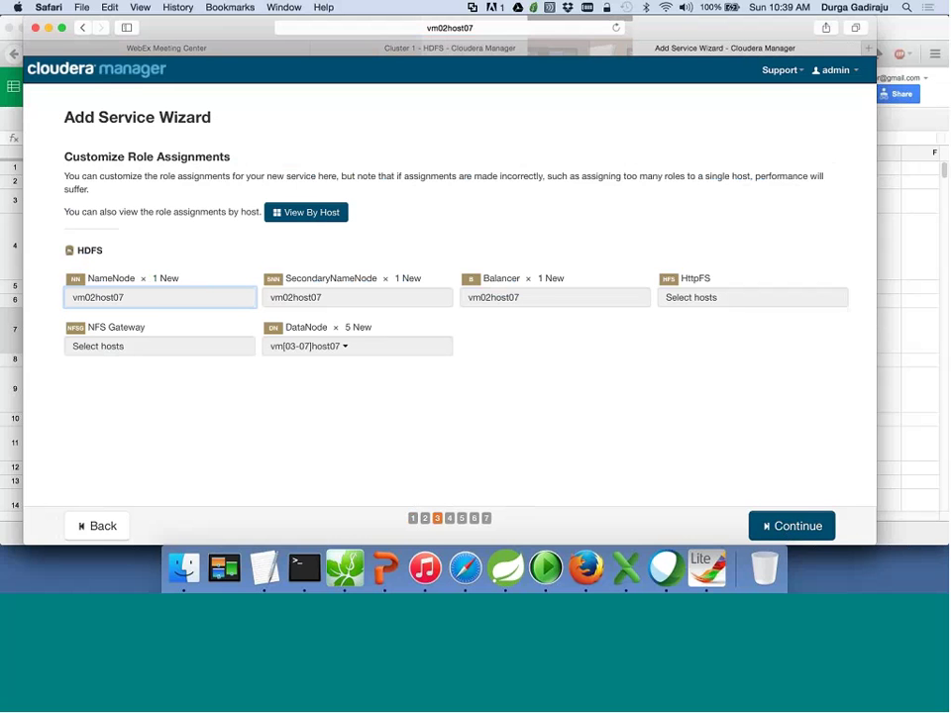
Assign the HDFS NameNode role to vm03host07 and the SecondaryNameNode role to vm04host07.
left_click(155, 304)
left_click(178, 258)
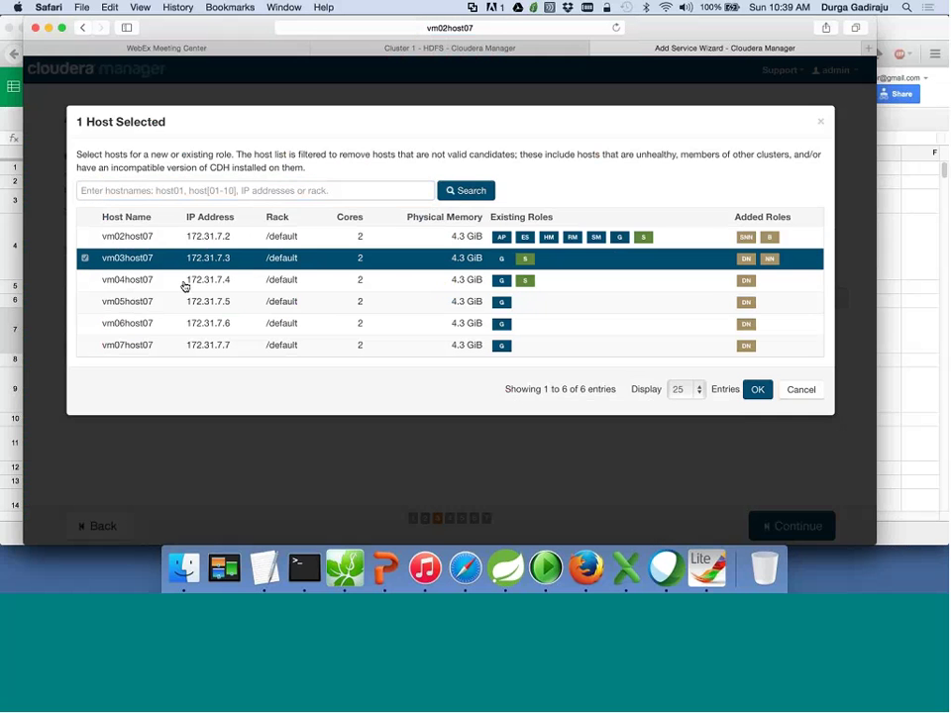
left_click(753, 389)
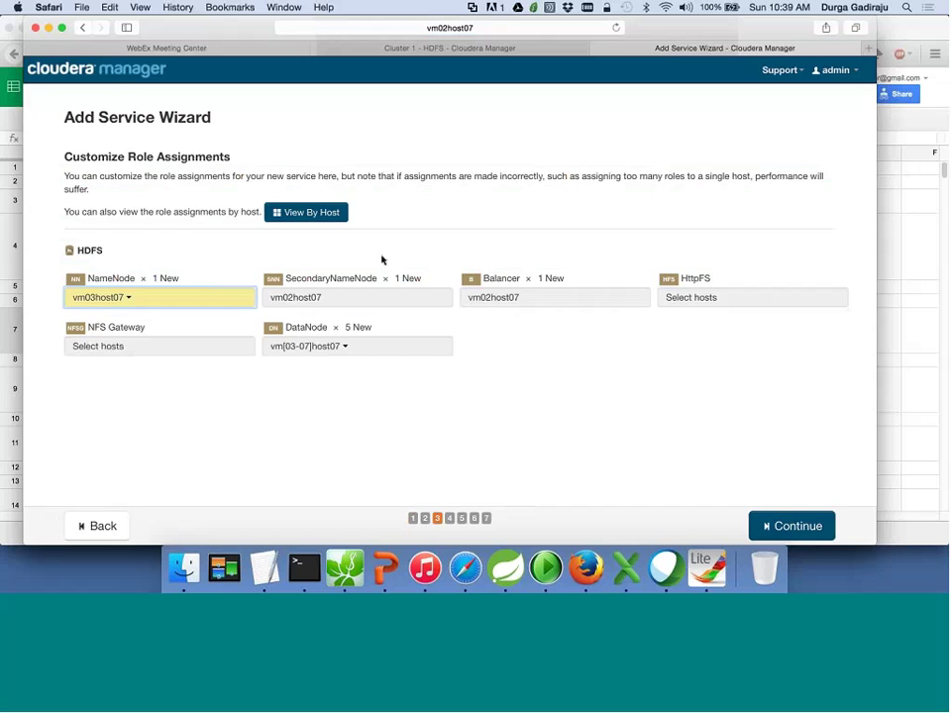
left_click(357, 297)
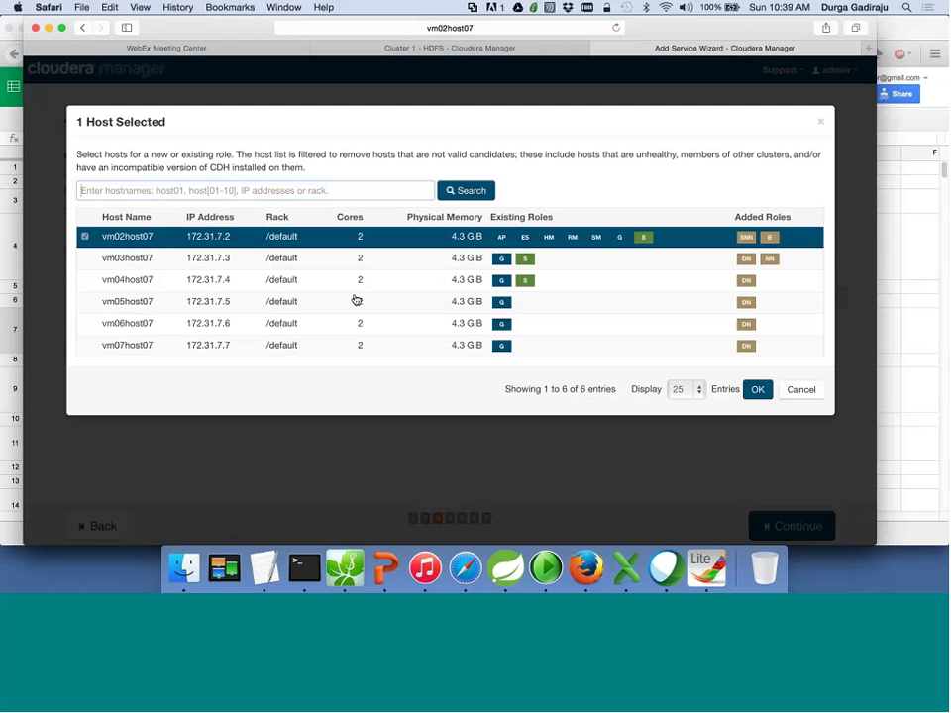
left_click(89, 289)
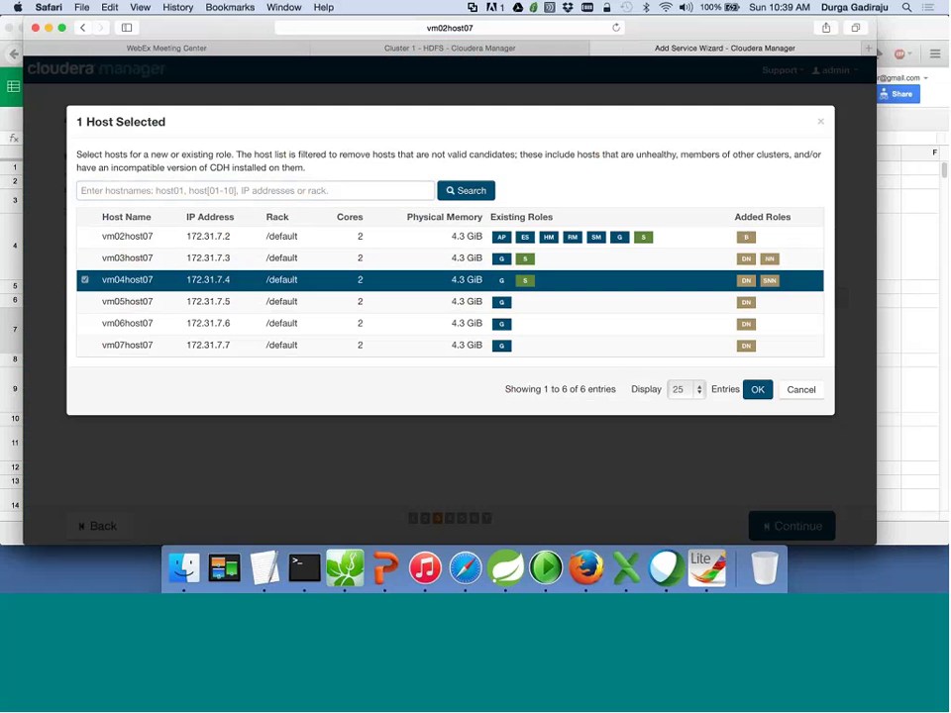
left_click(753, 391)
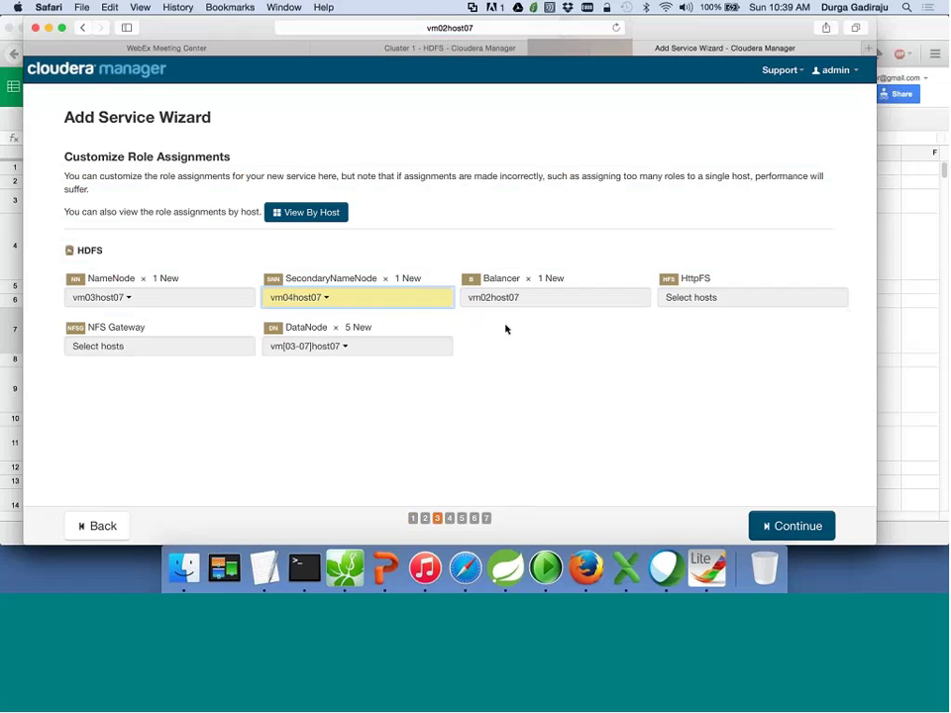
Assign the HDFS Balancer role to vm03host07.
left_click(533, 300)
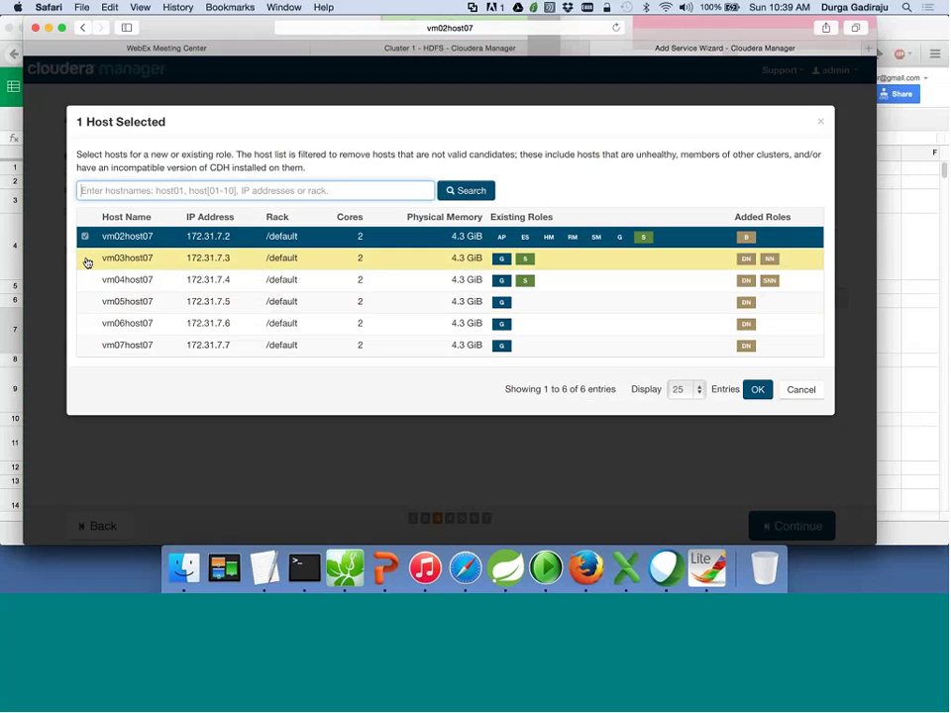
left_click(87, 261)
left_click(757, 391)
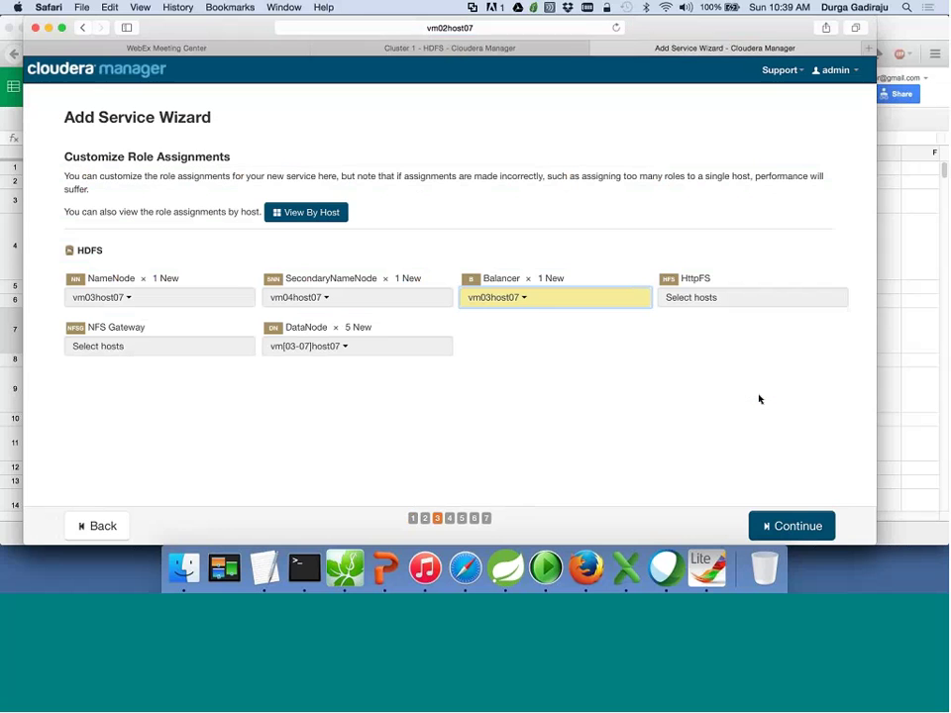
Limit the HDFS DataNode role to vm05host07, vm06host07 and vm07host07 with a custom host selection.
left_click(349, 354)
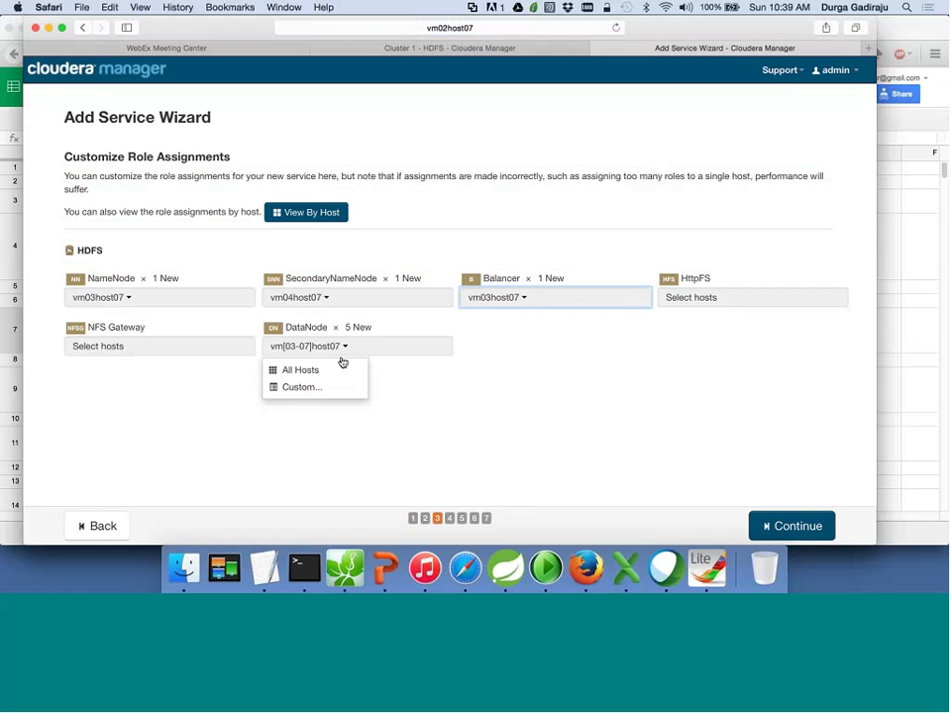
left_click(315, 388)
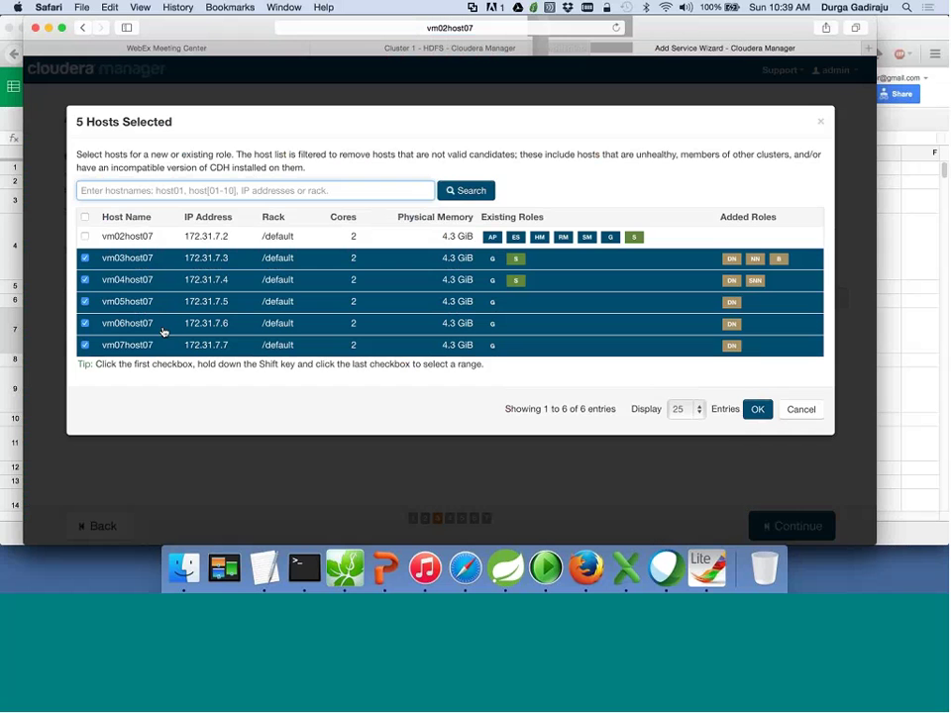
left_click(85, 280)
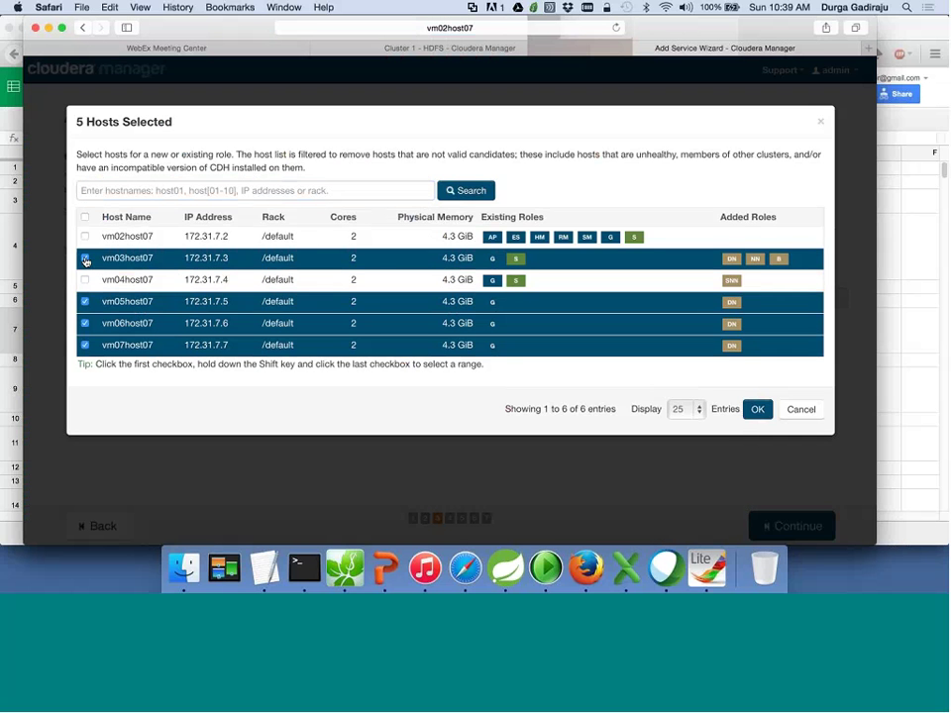
left_click(85, 259)
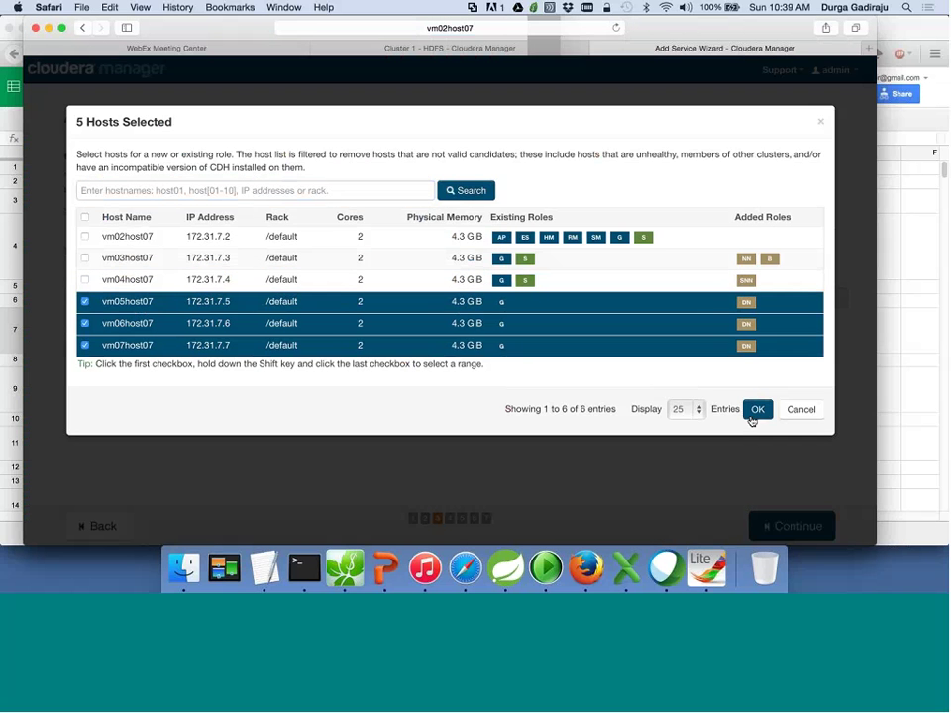
left_click(757, 410)
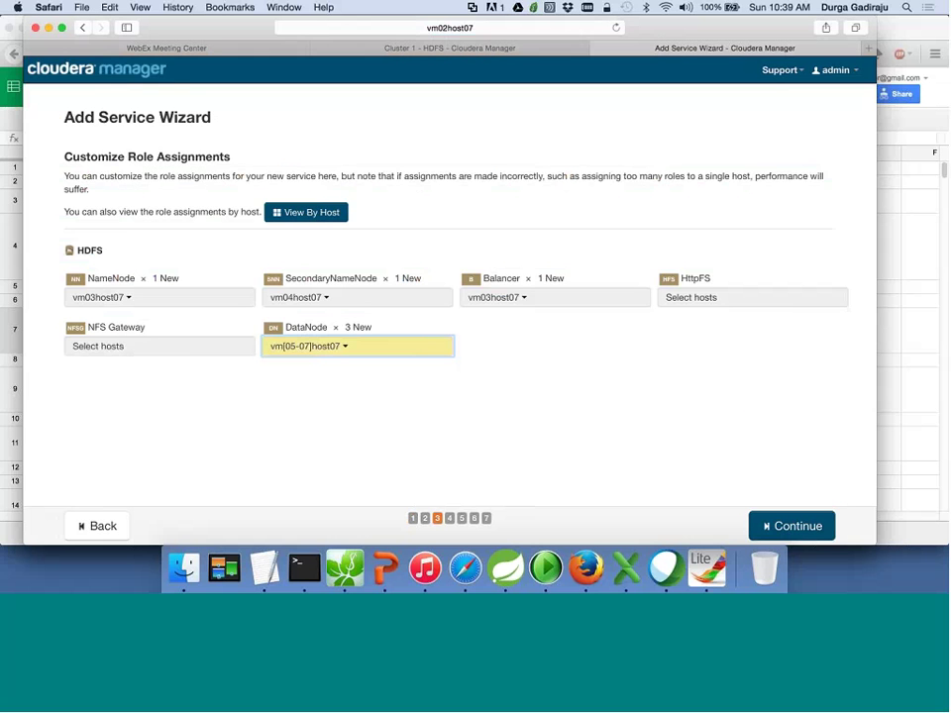
Accept the role assignments and the default HDFS directories, and start the HDFS first run.
left_click(792, 527)
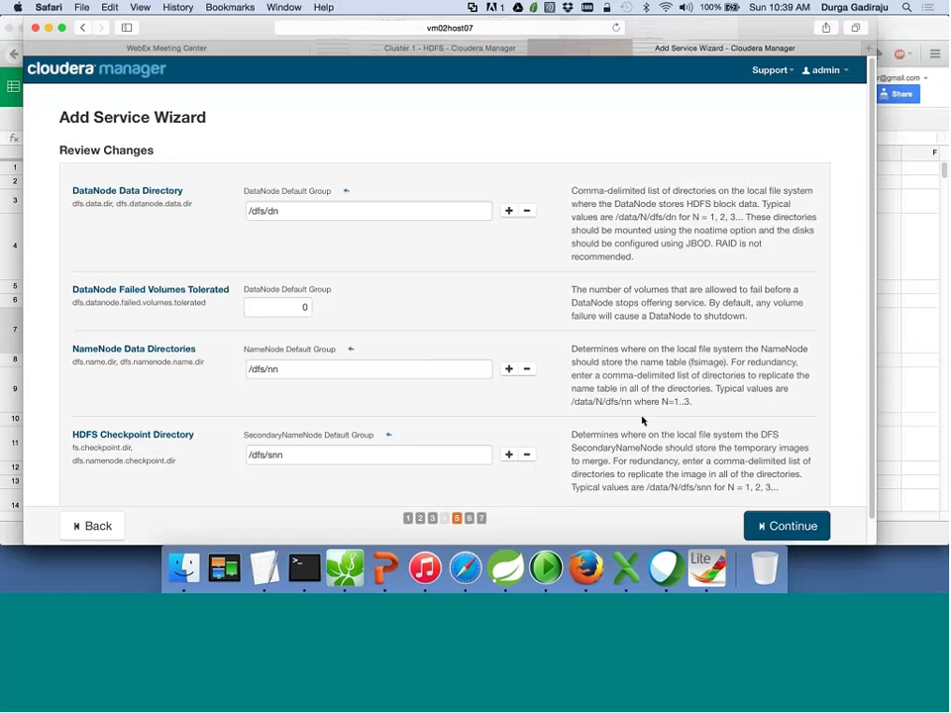
scroll(642, 421, "down", 2)
left_click(777, 528)
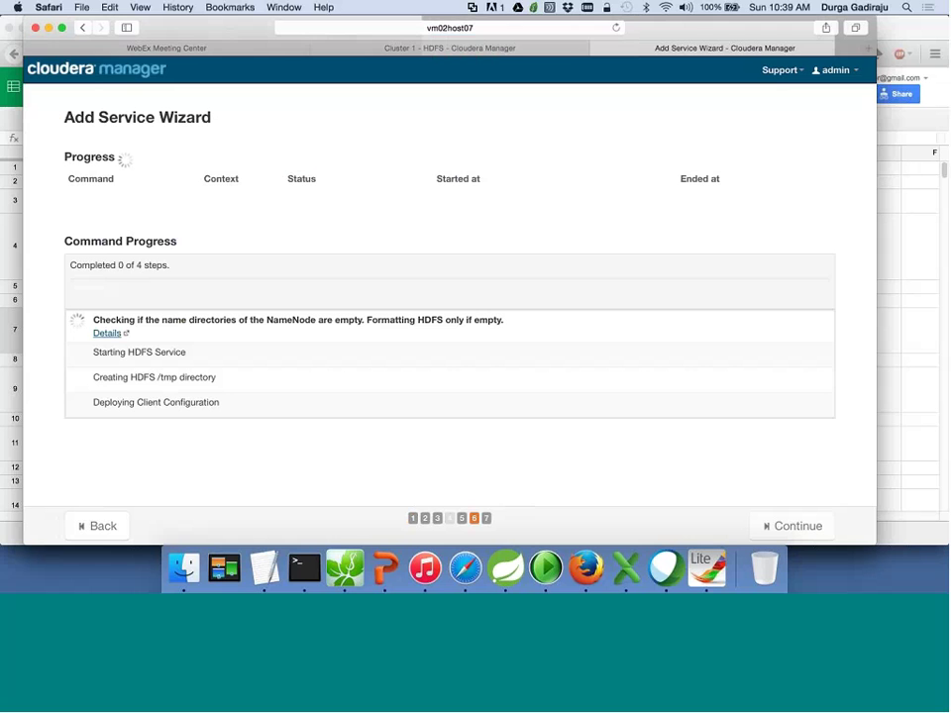
double_click(405, 318)
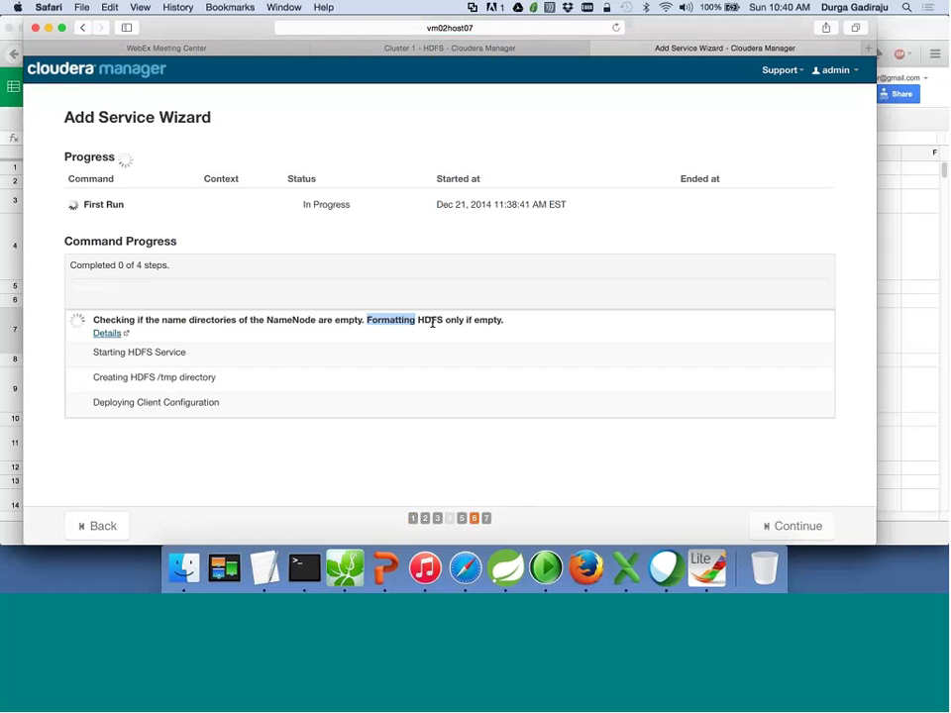
left_click(439, 336)
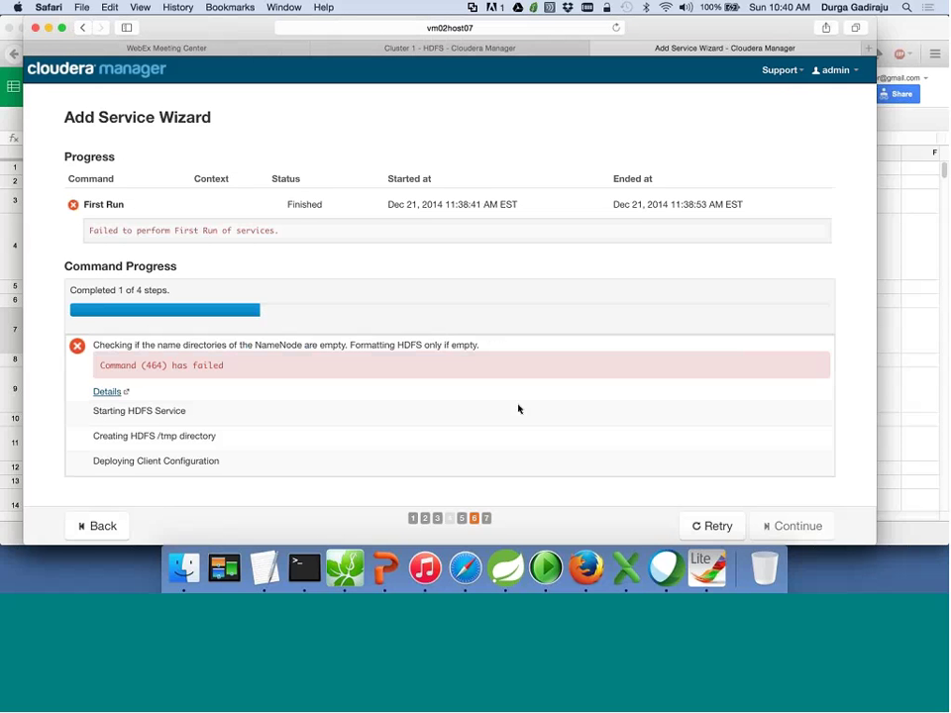
Leave the failed Add Service wizard and deploy the stale HDFS client configuration on Cluster 1.
left_click(60, 82)
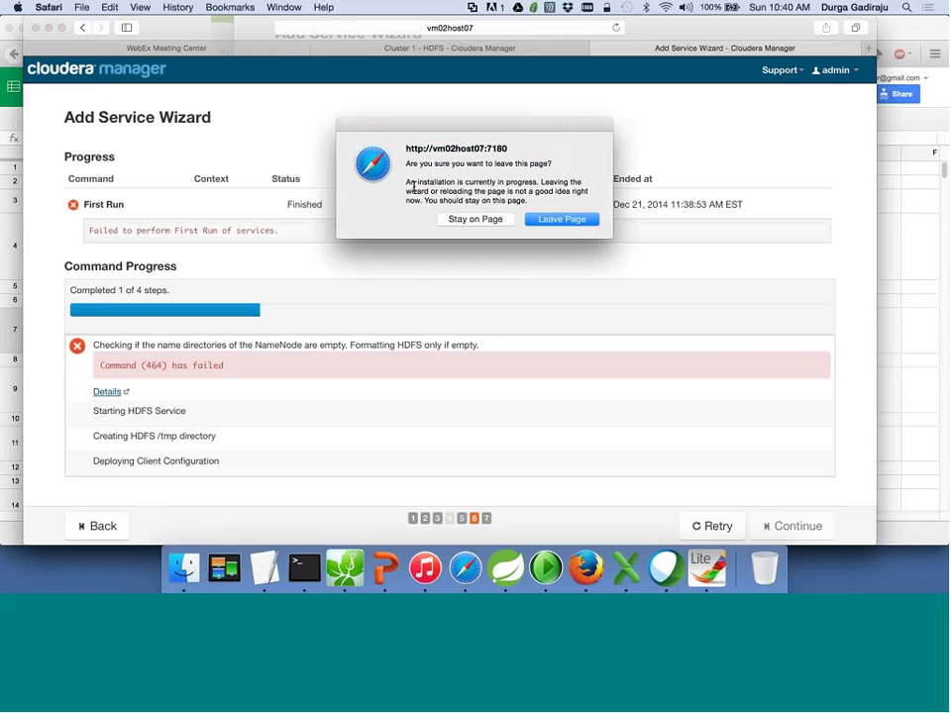
left_click(561, 219)
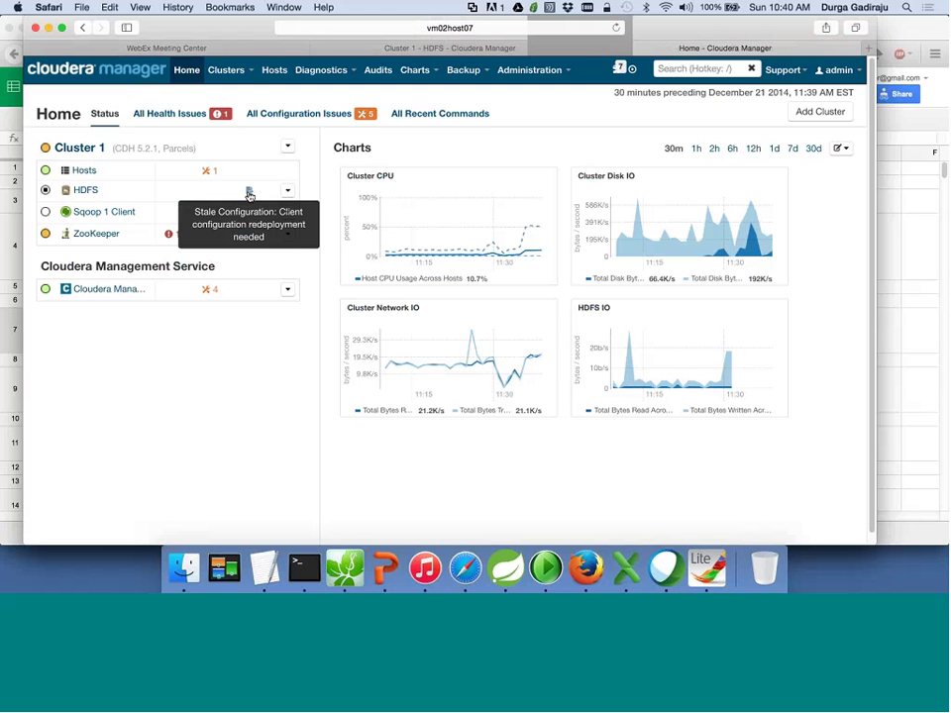
left_click(249, 194)
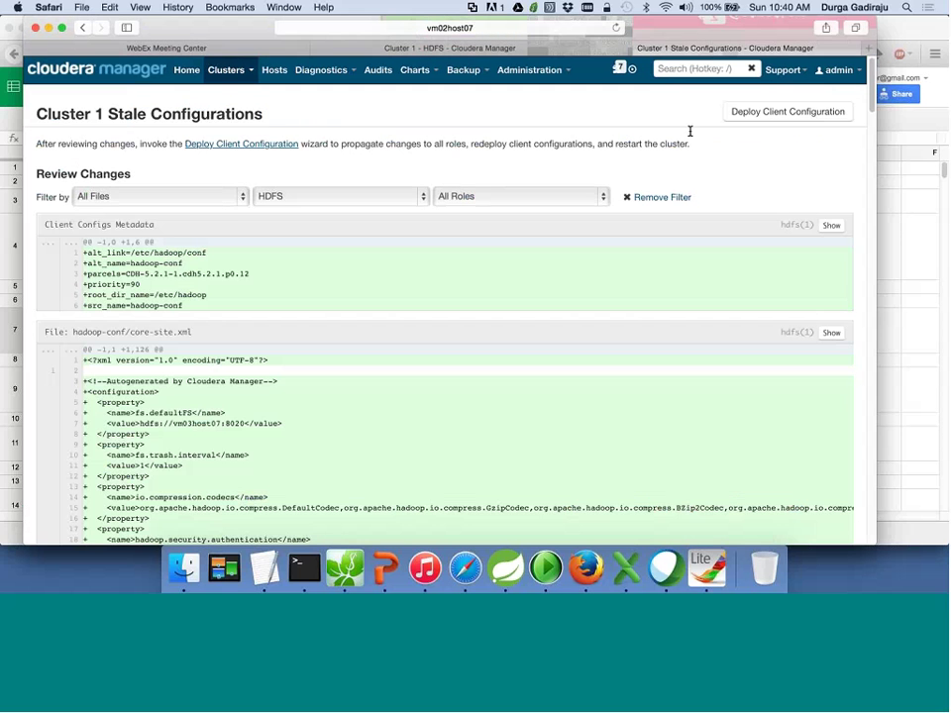
left_click(779, 113)
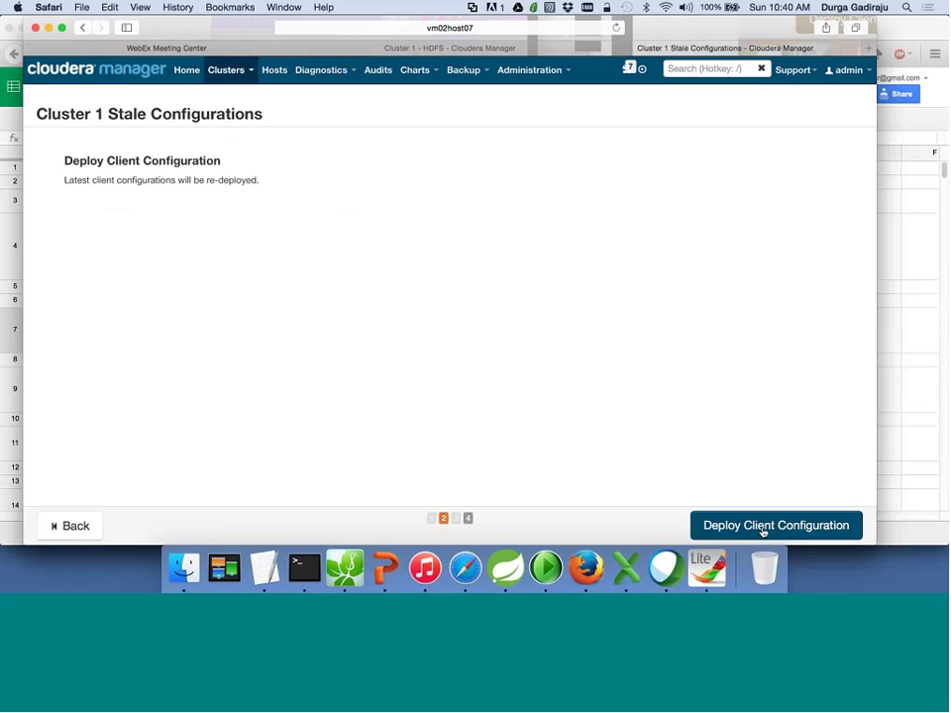
left_click(764, 531)
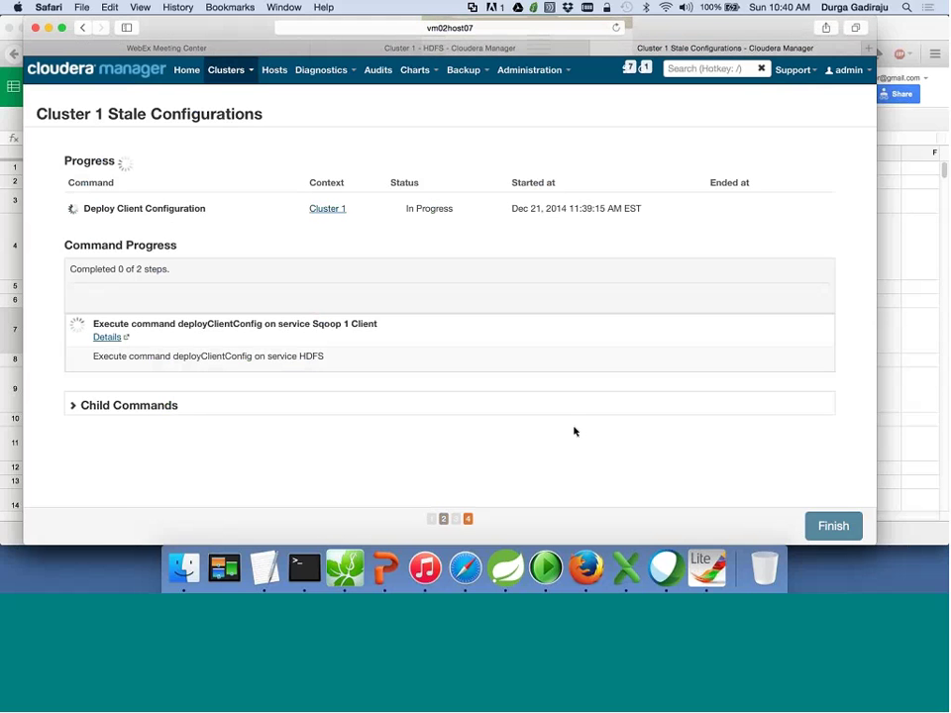
Leave the deployment progress page and start the HDFS service on Cluster 1.
left_click(182, 75)
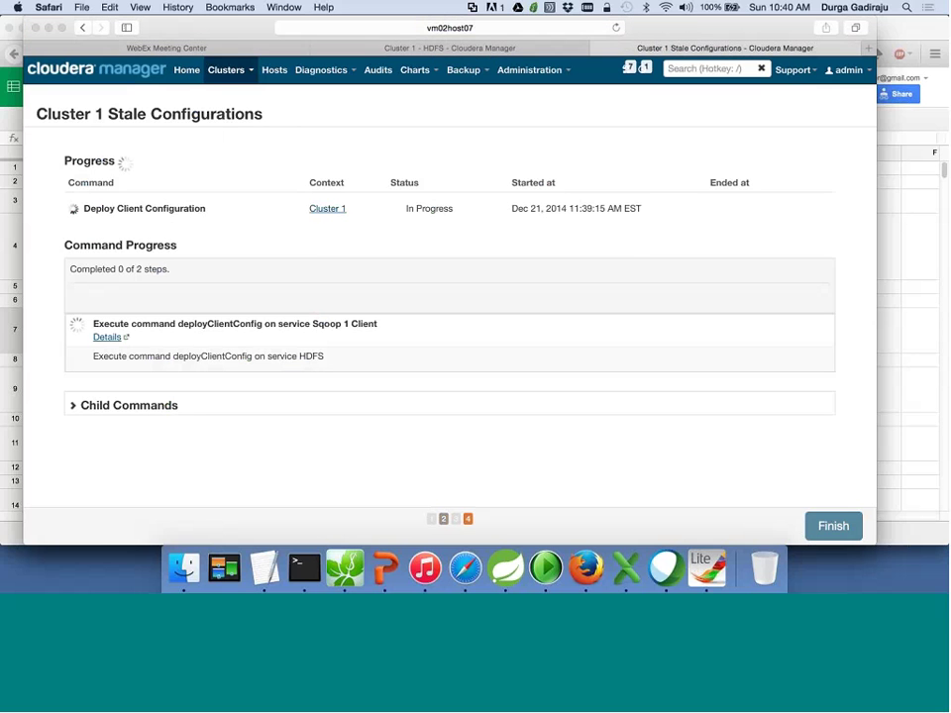
left_click(487, 207)
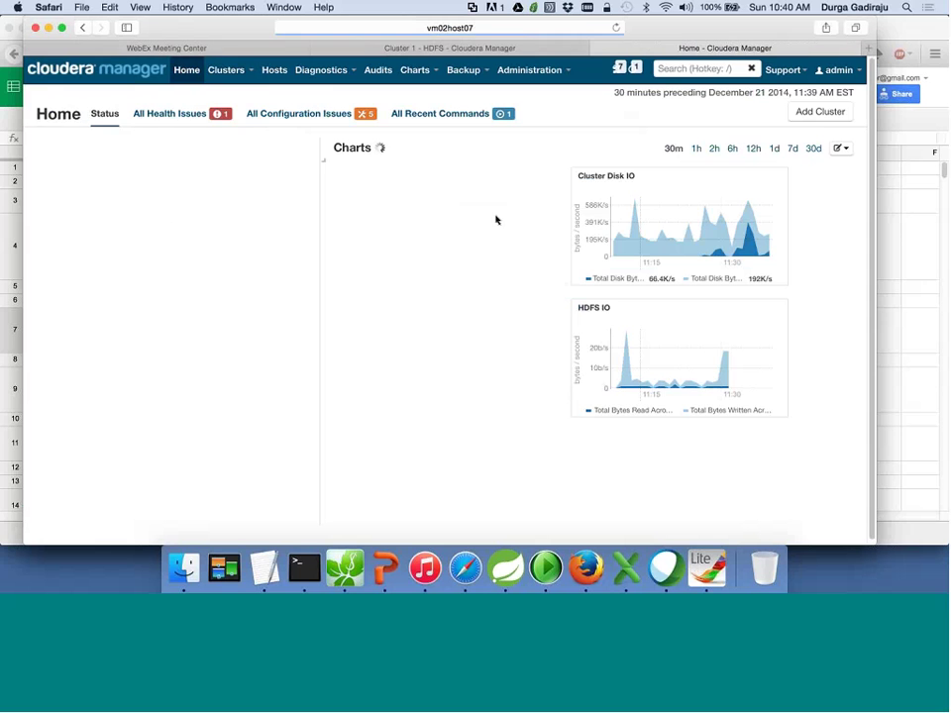
left_click(287, 191)
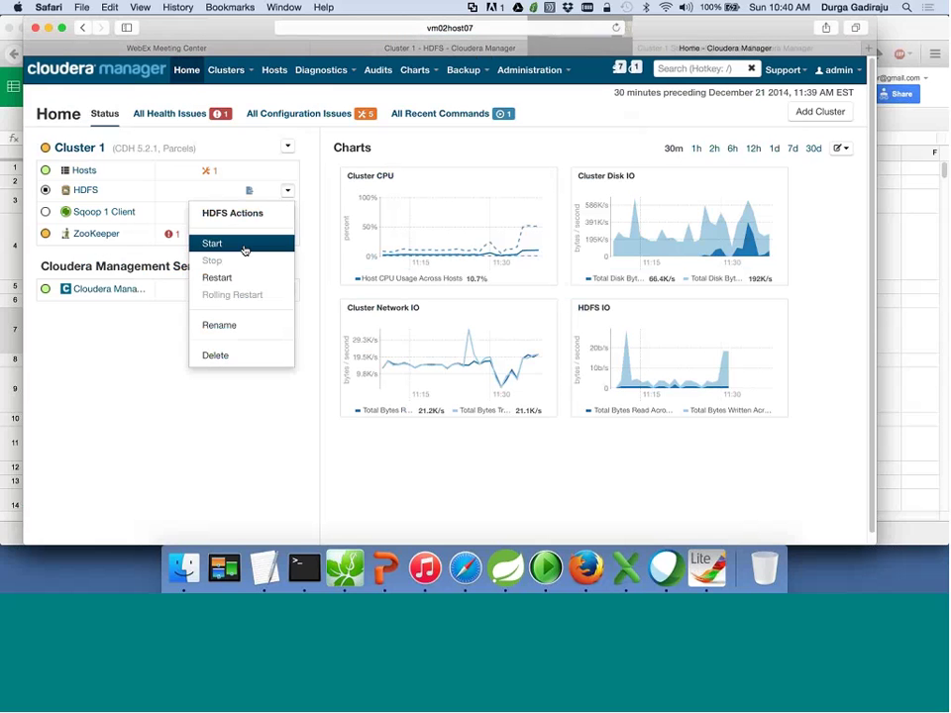
left_click(247, 246)
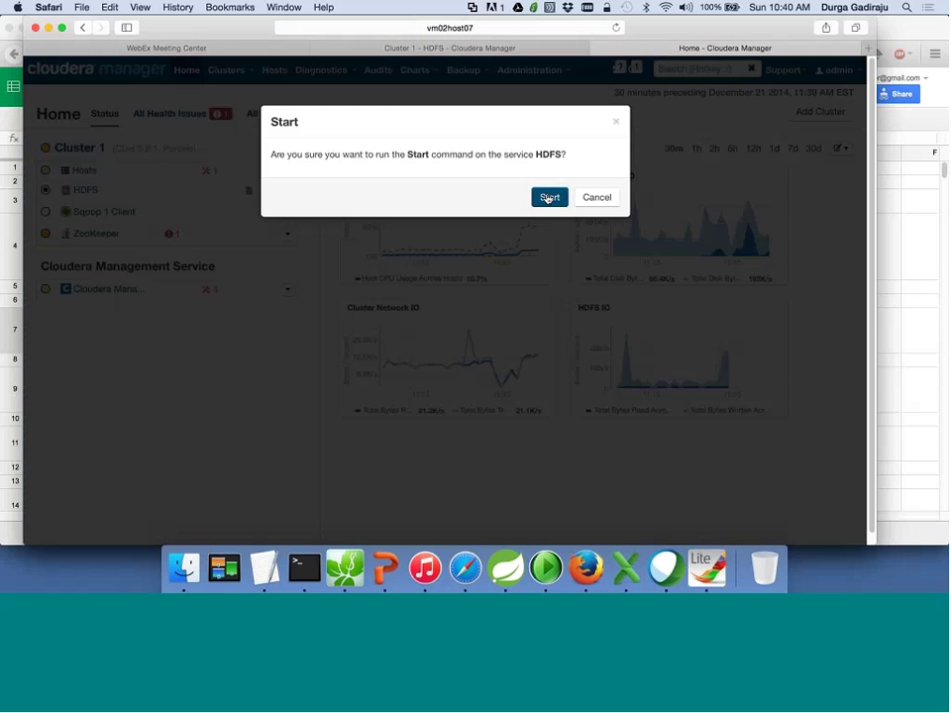
left_click(548, 198)
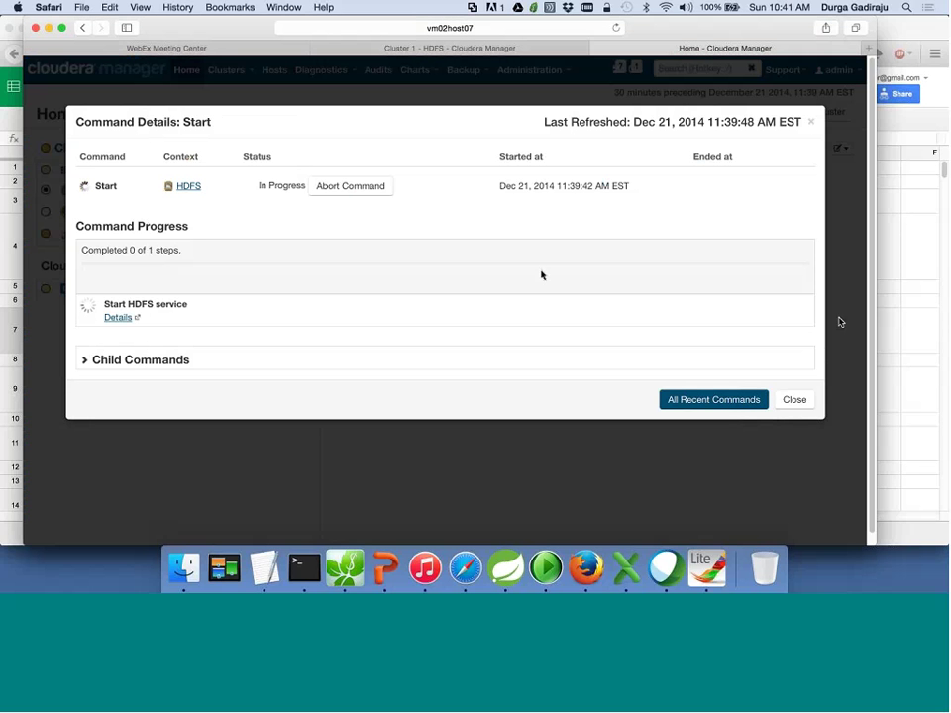
left_click(799, 402)
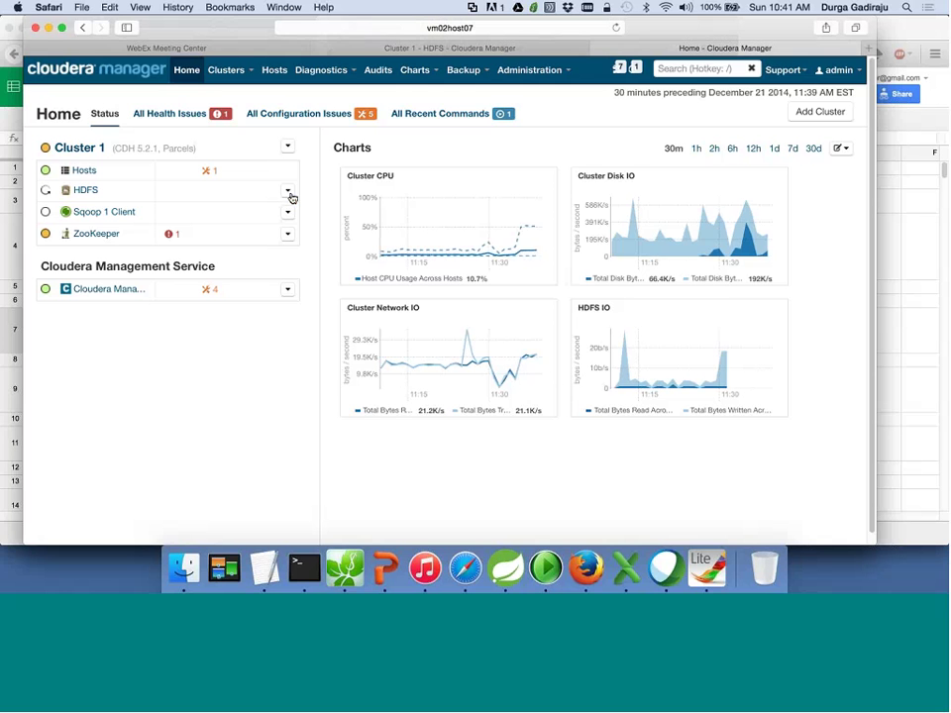
Examine the running HDFS Start command and the progress of its NameNode and DataNode child commands.
left_click(289, 191)
left_click(128, 194)
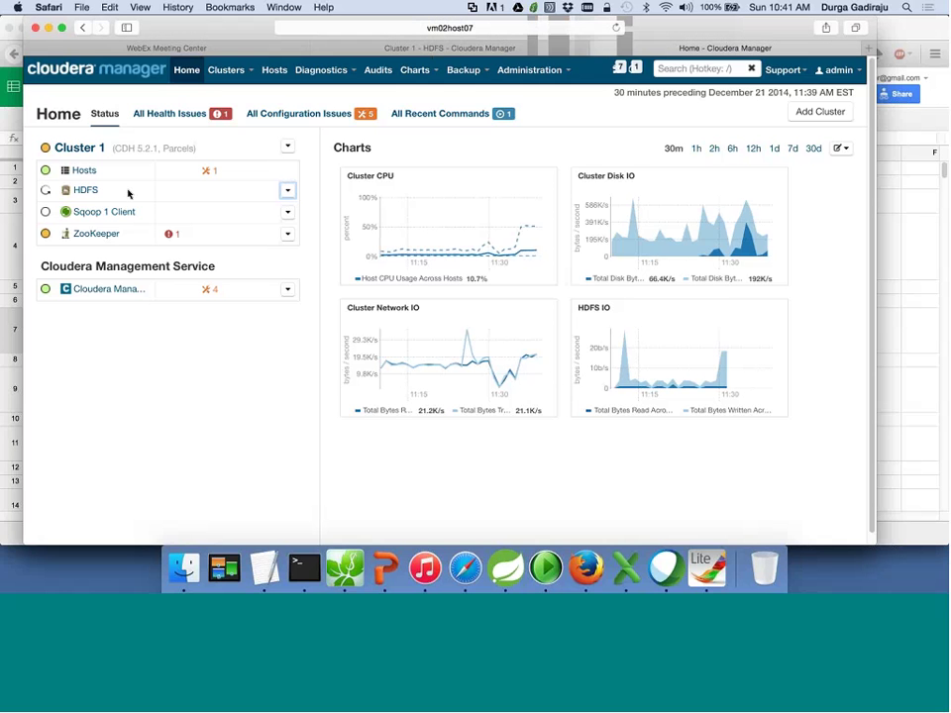
left_click(84, 194)
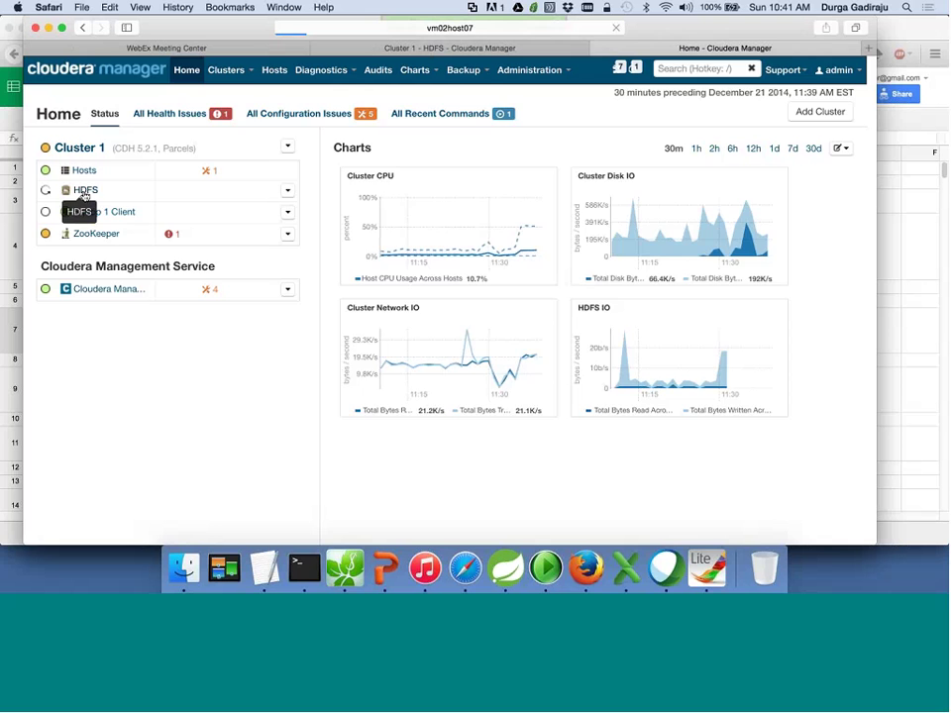
left_click(187, 71)
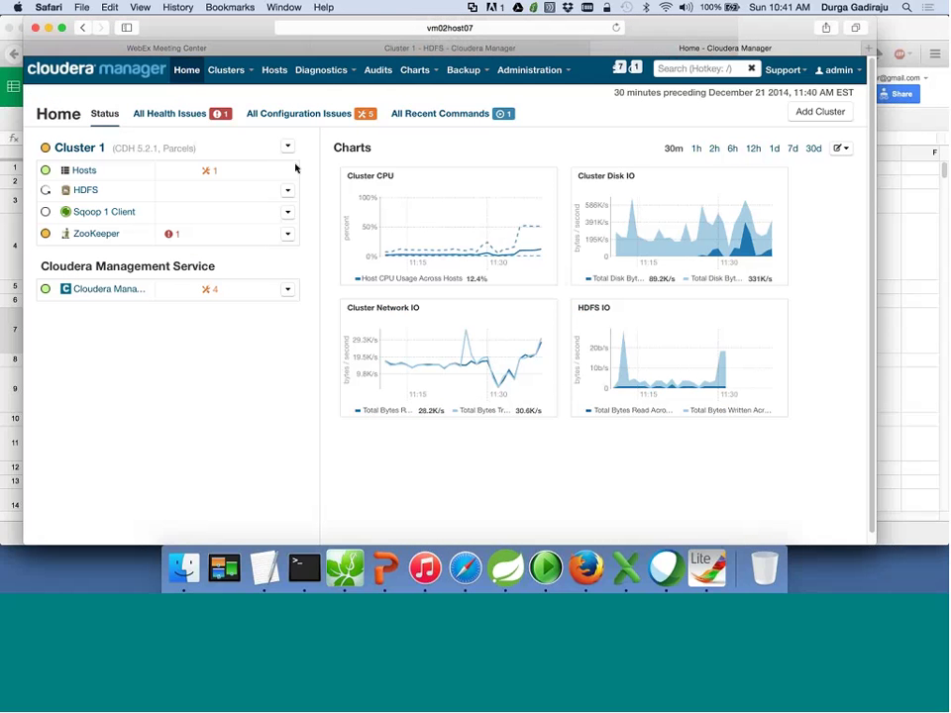
left_click(636, 69)
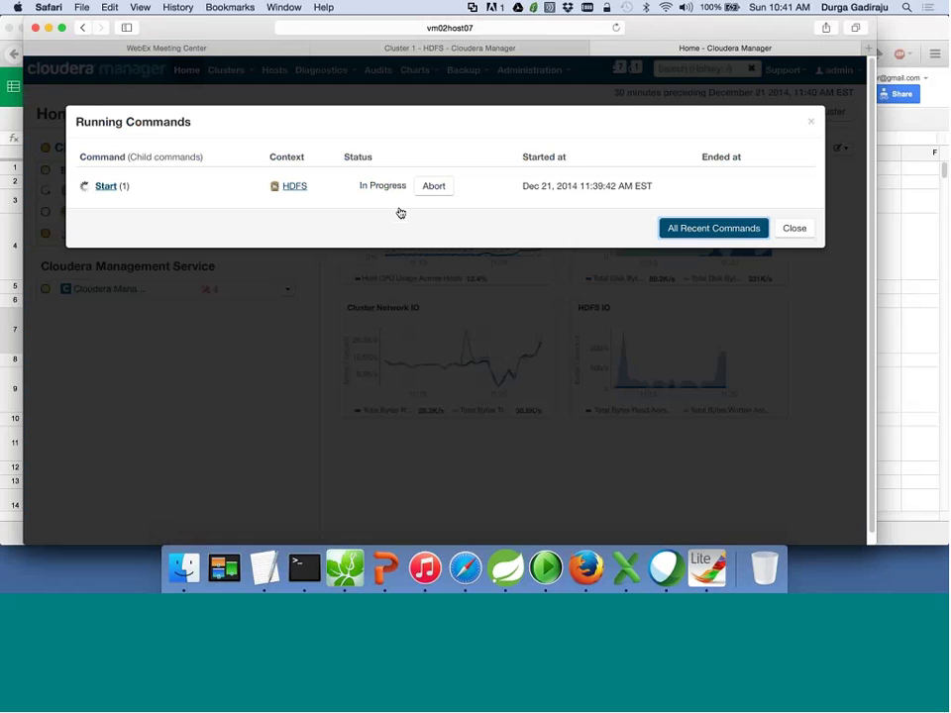
left_click(104, 191)
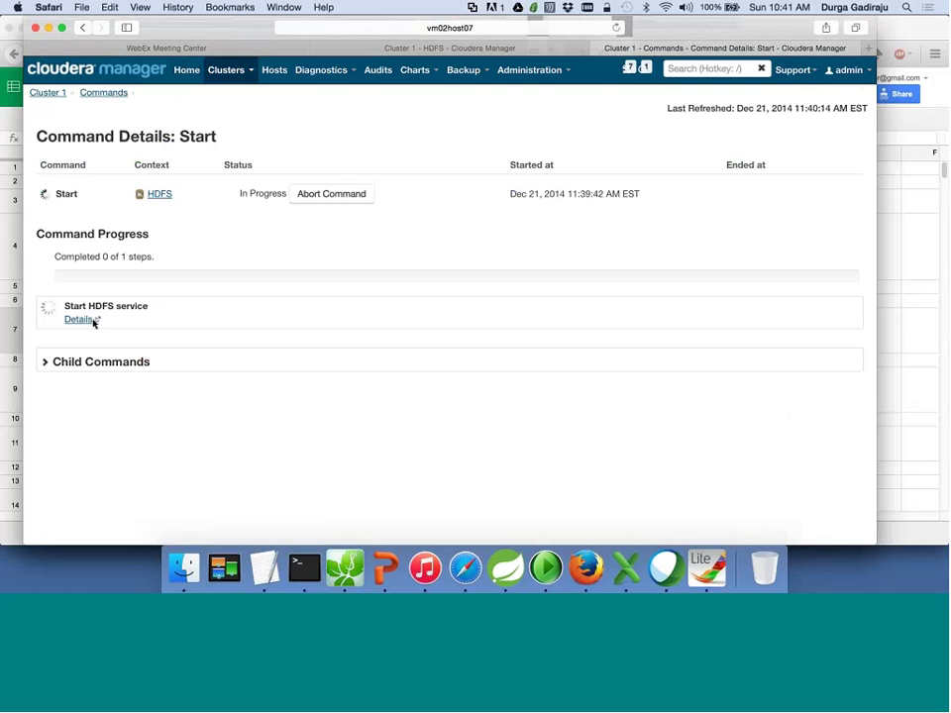
left_click(80, 321)
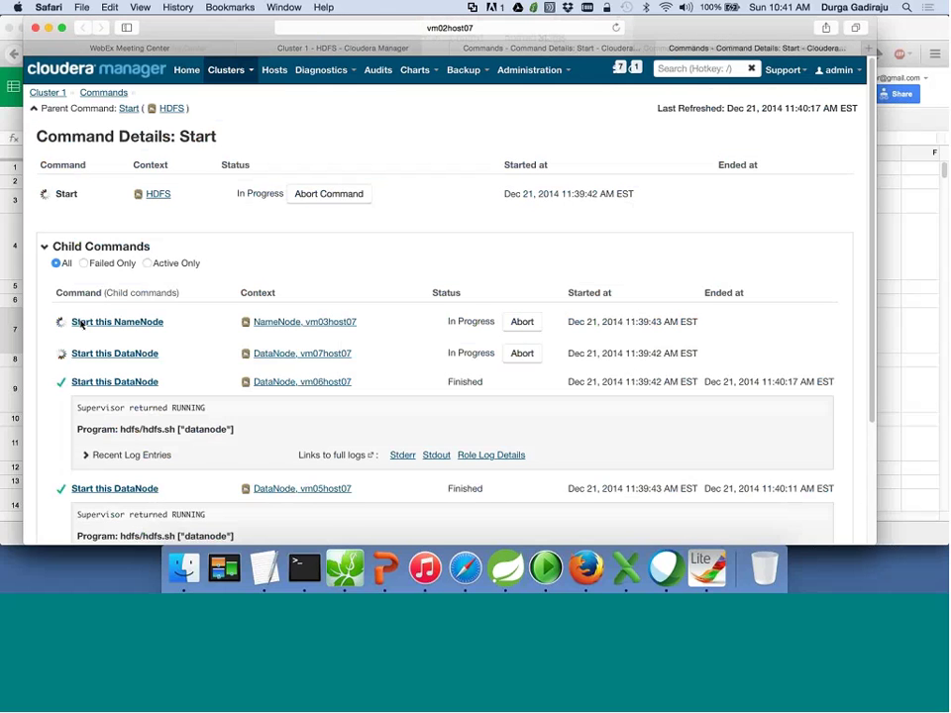
scroll(235, 378, "down", 1)
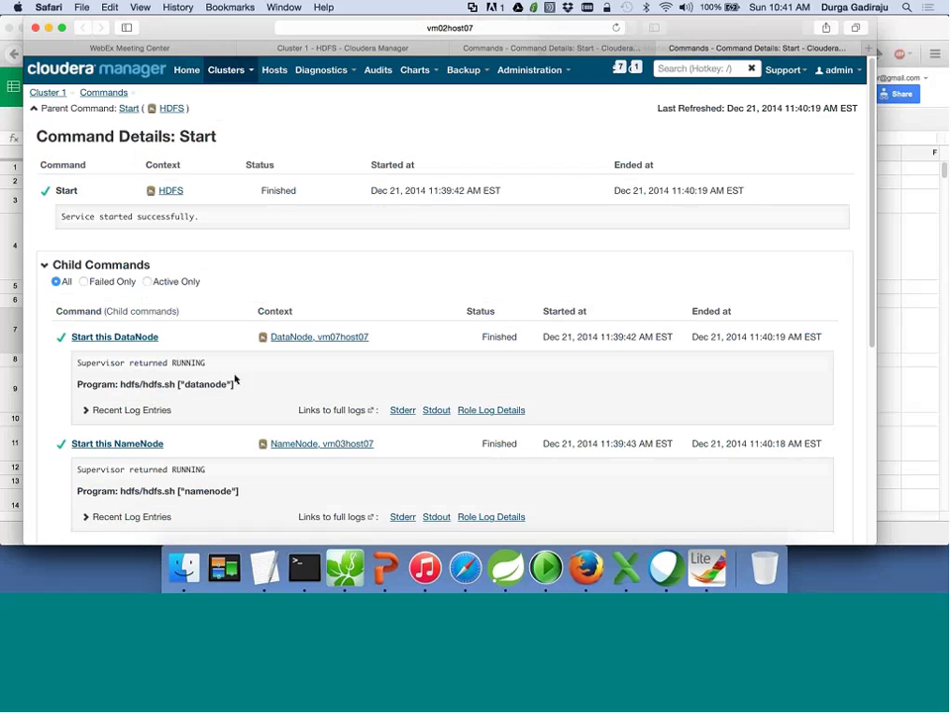
Check the health status of the HDFS service and its roles.
left_click(184, 70)
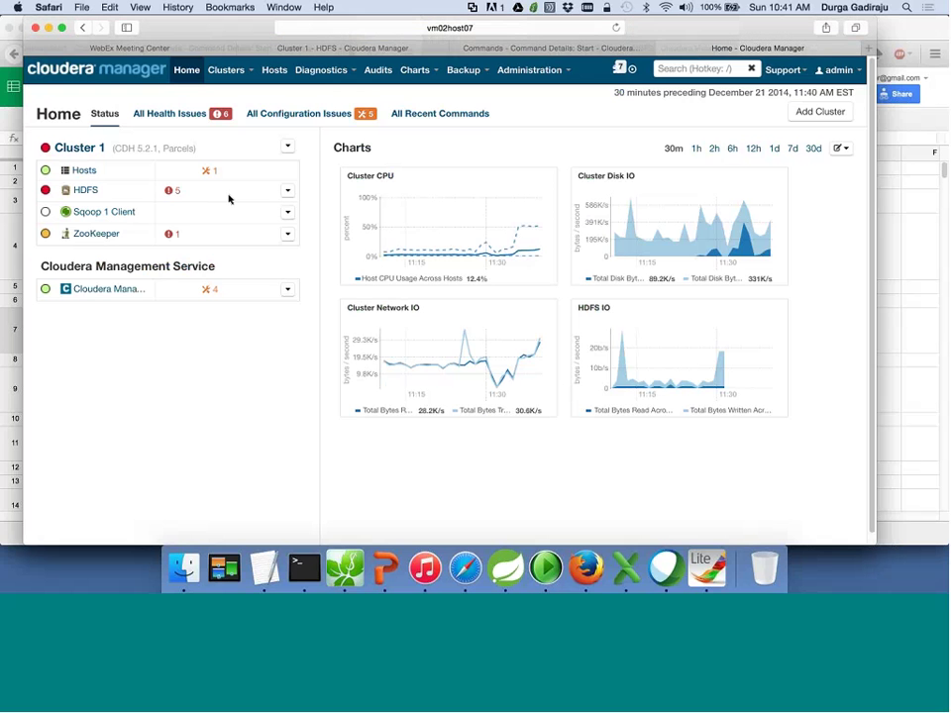
left_click(86, 190)
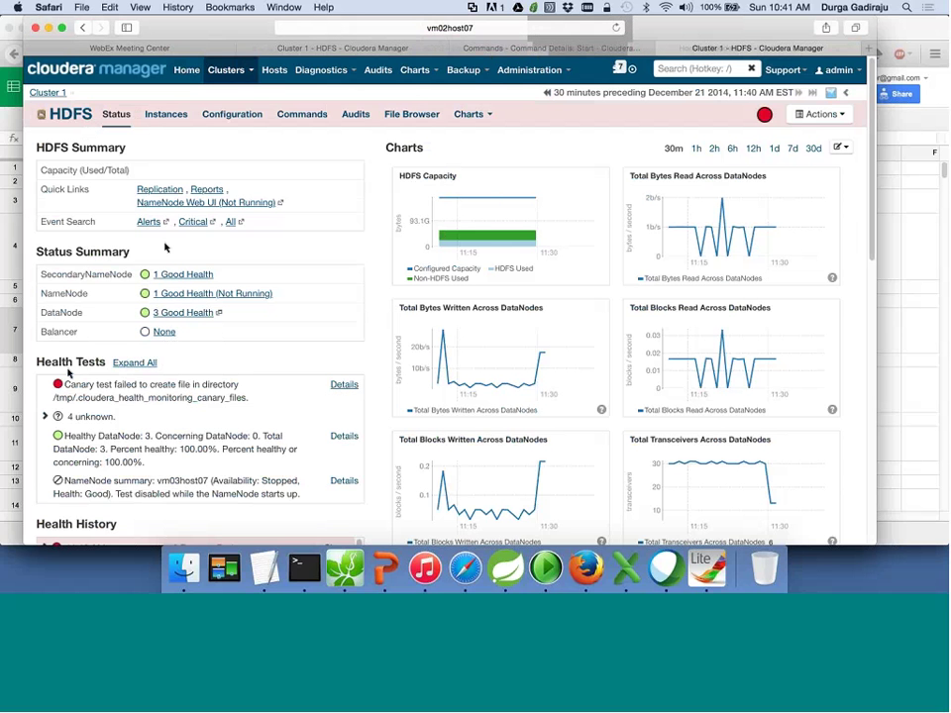
left_click(187, 71)
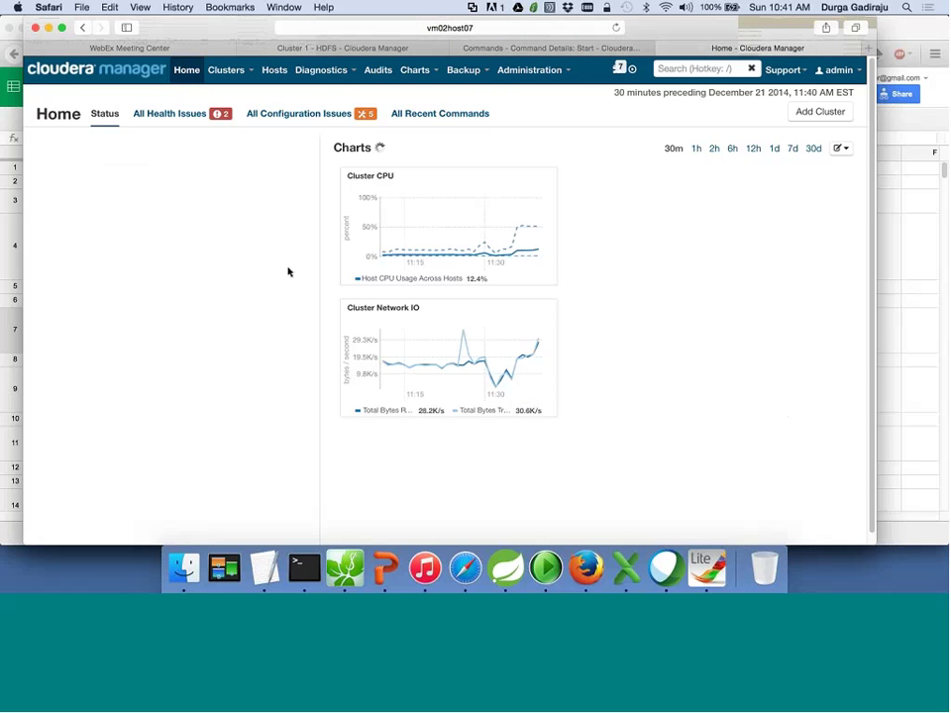
left_click(189, 77)
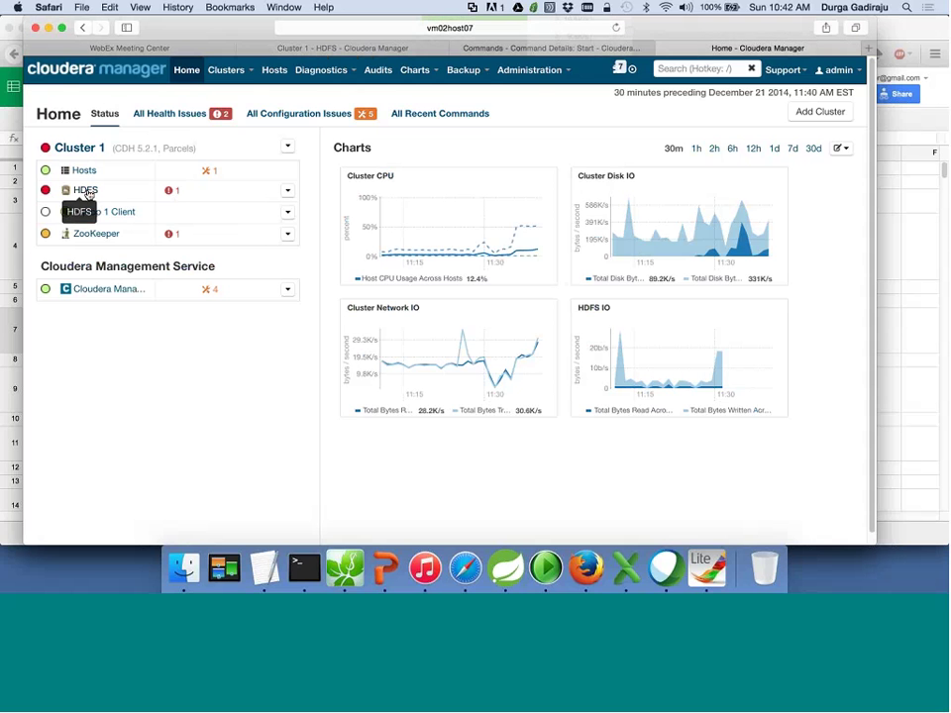
Begin enabling high availability from the HDFS role instances, accepting nameservice1 as the nameservice name.
left_click(87, 192)
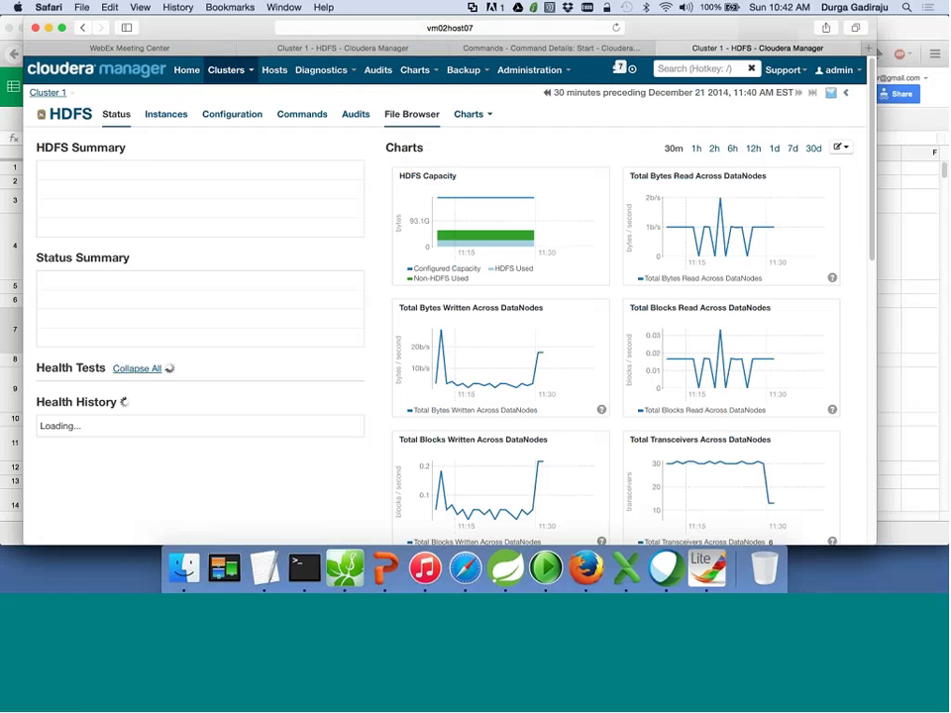
left_click(158, 117)
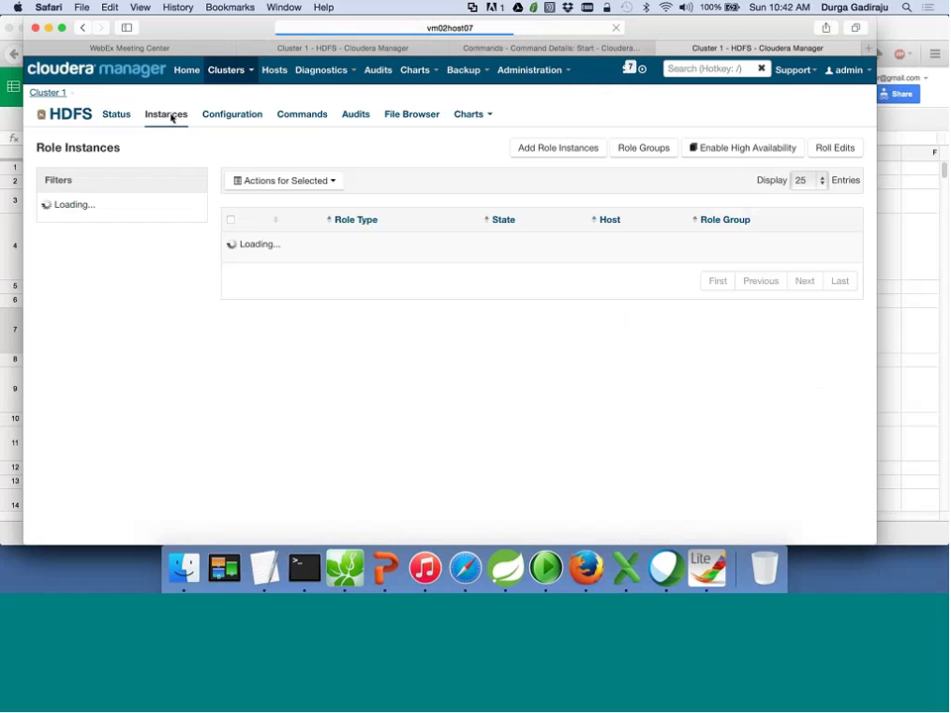
left_click(735, 155)
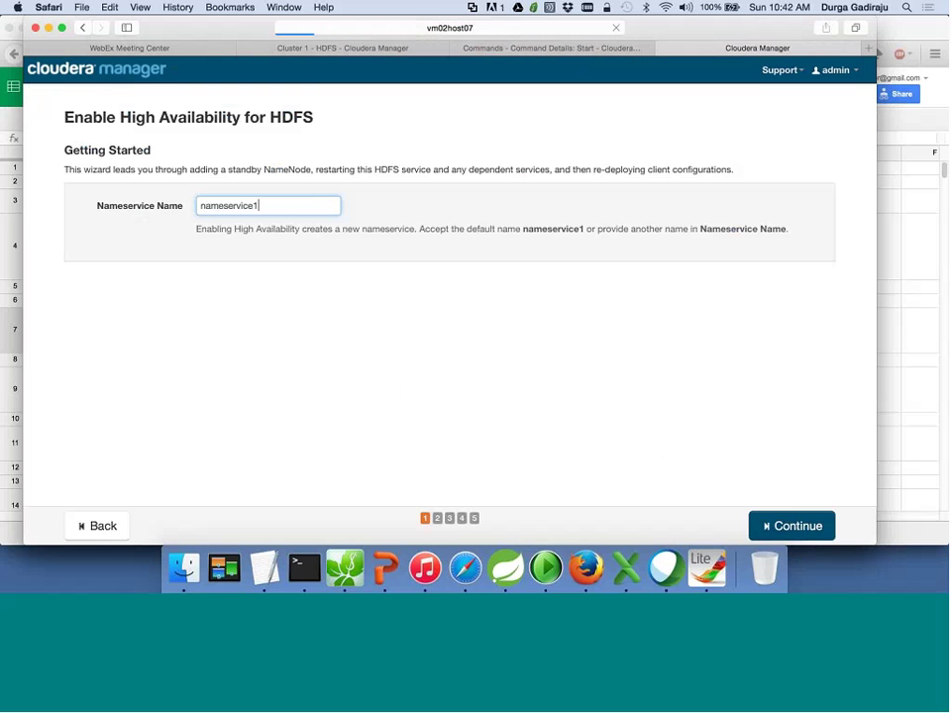
left_click(790, 526)
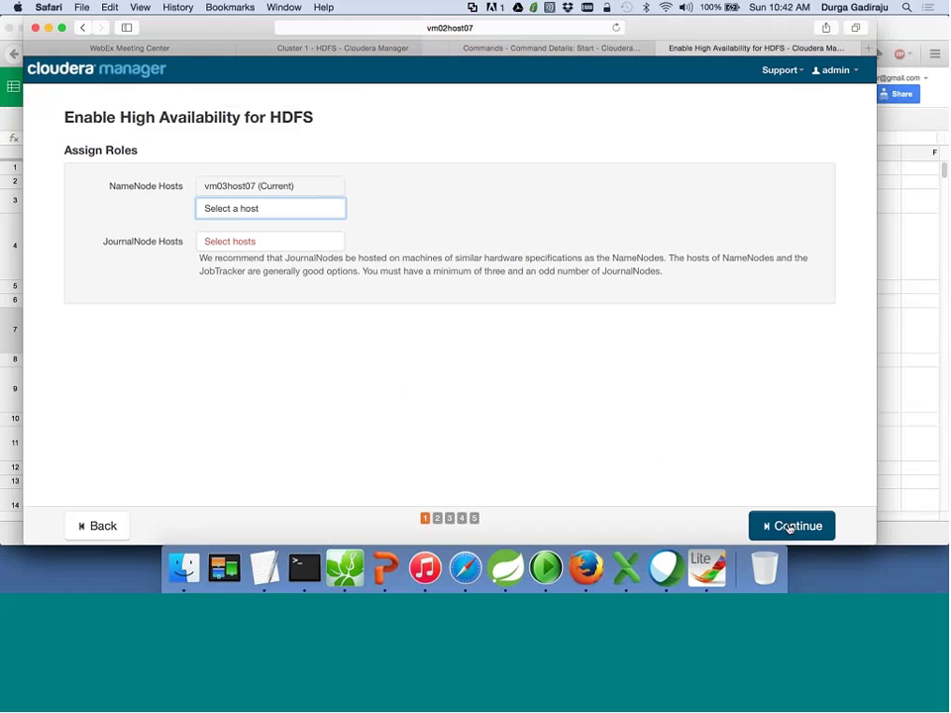
Assign vm04host07 as the second NameNode host for HDFS high availability.
left_click(287, 212)
left_click(133, 281)
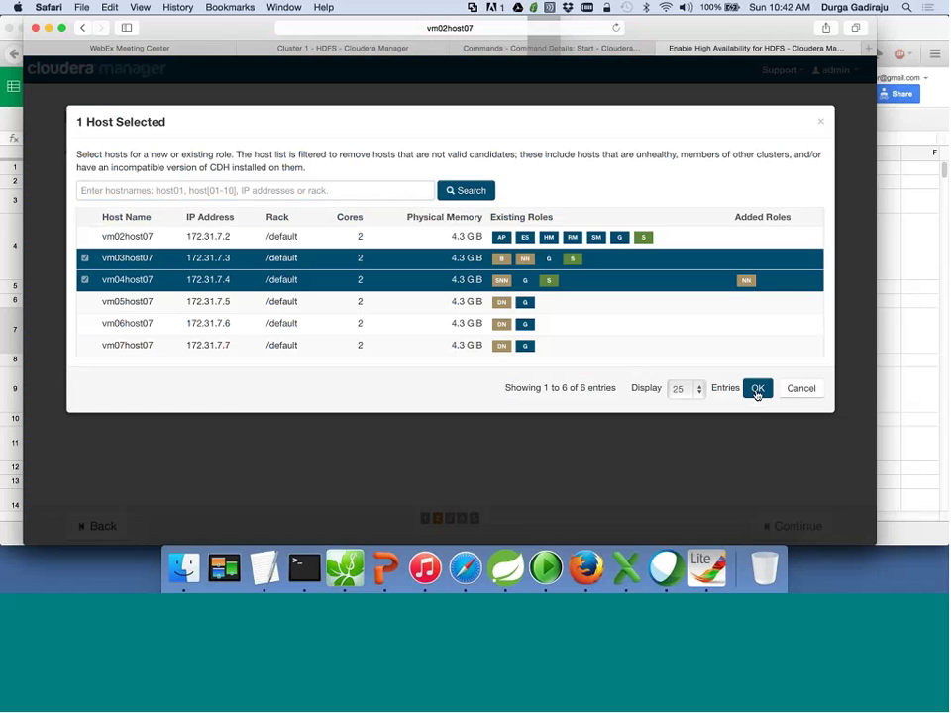
left_click(757, 390)
Assign the JournalNode role to vm02host07, vm03host07 and vm04host07, and accept the role assignments.
left_click(278, 245)
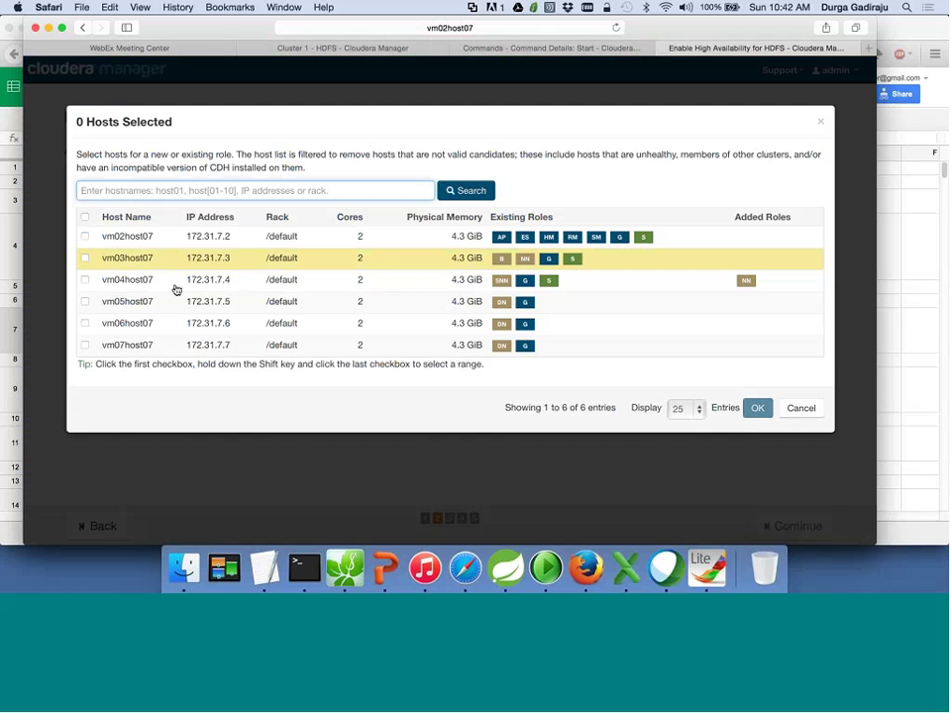
left_click(85, 237)
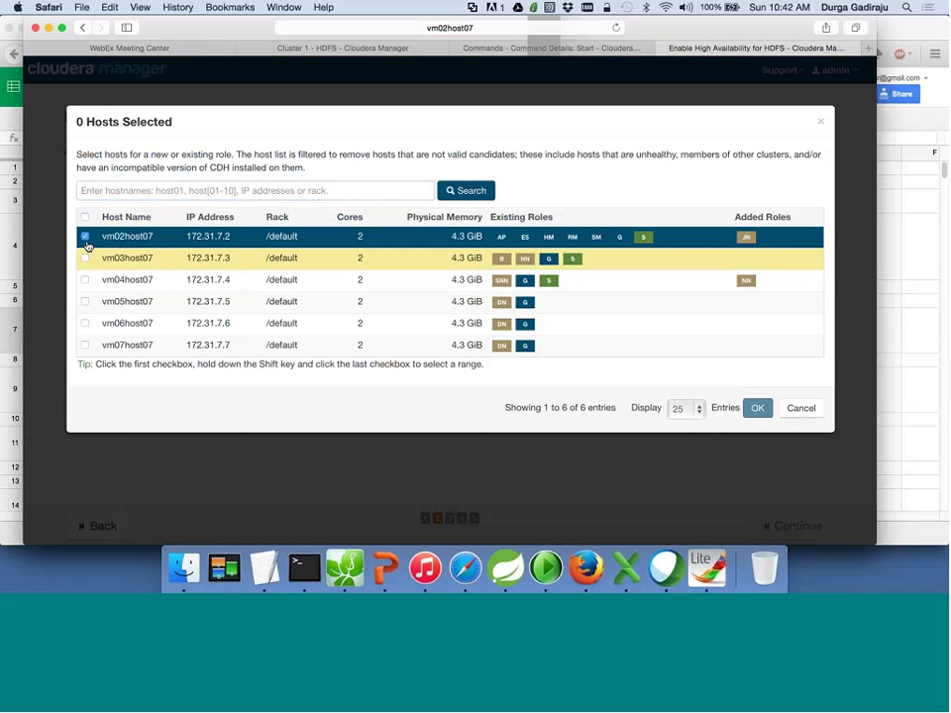
left_click(85, 257)
left_click(86, 281)
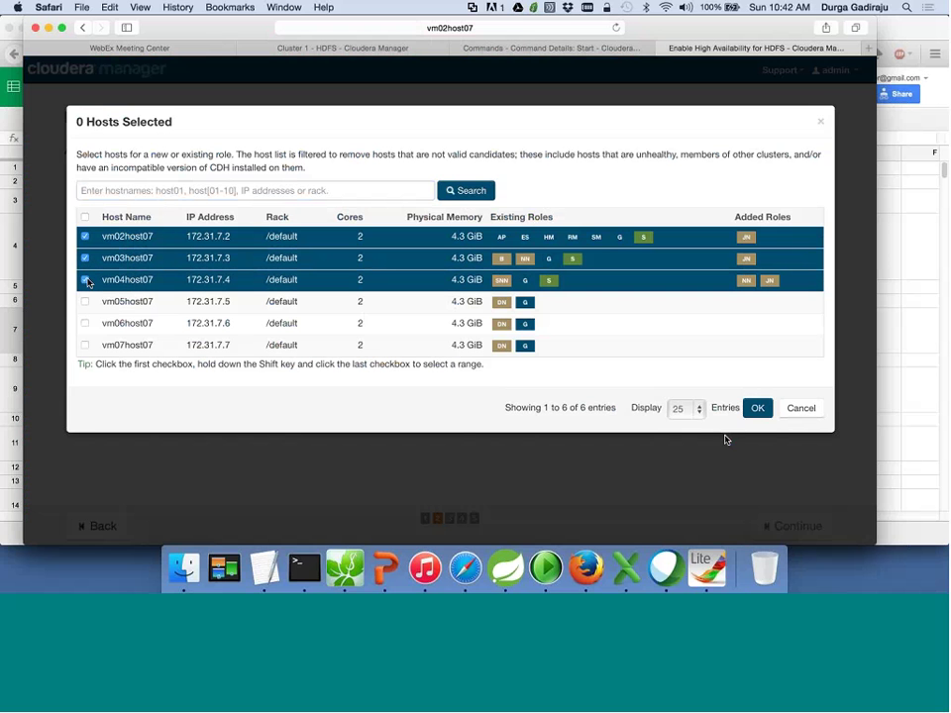
left_click(758, 408)
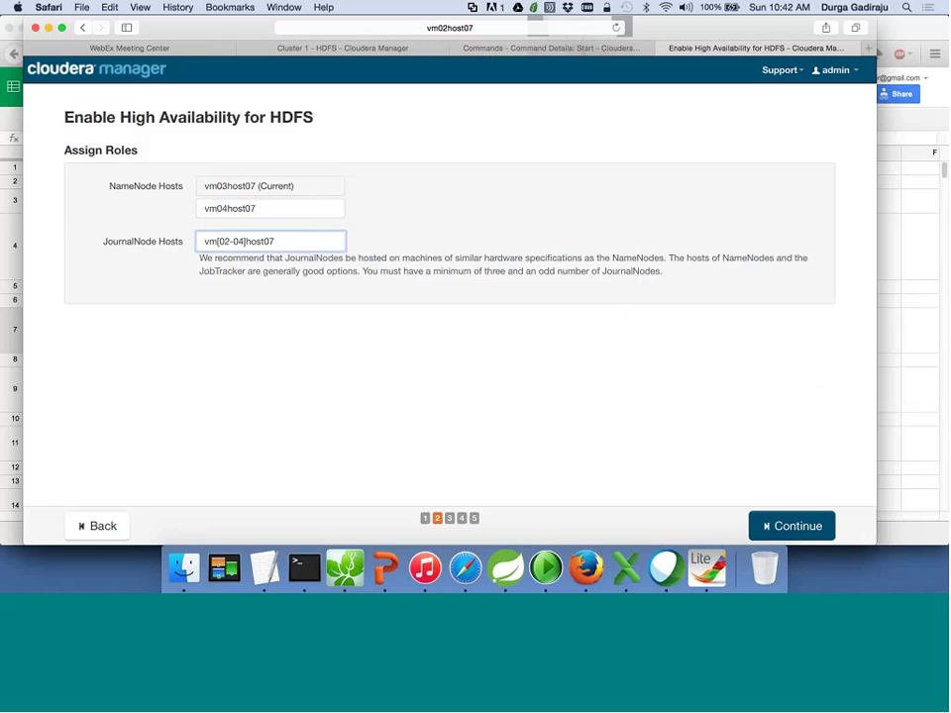
key("Return")
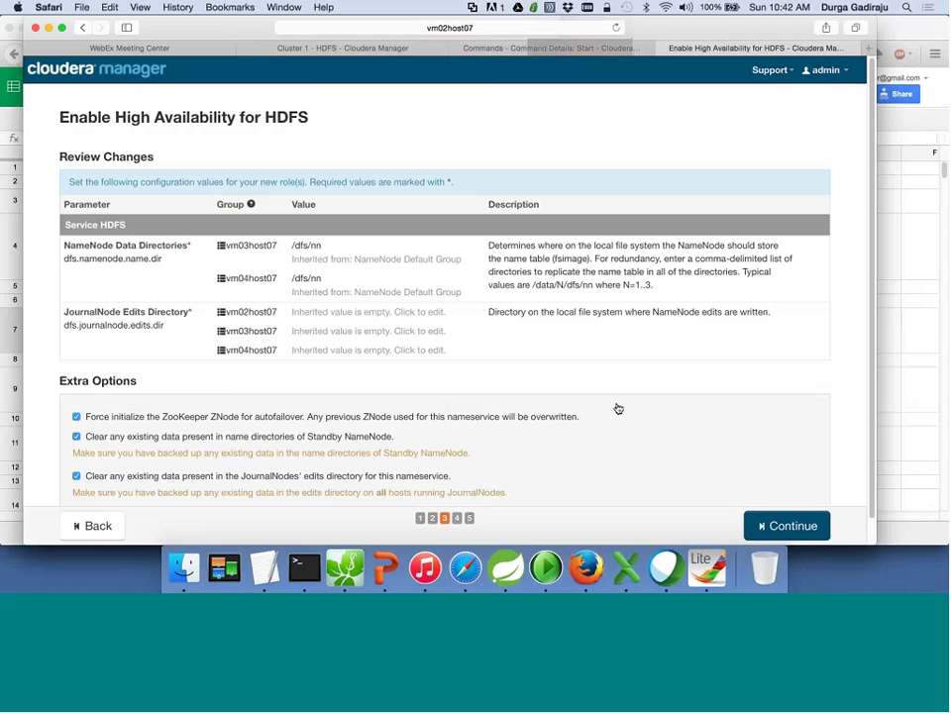
Set the JournalNode edits directory to /dfs/jn for vm02host07, vm03host07 and vm04host07.
left_click(378, 311)
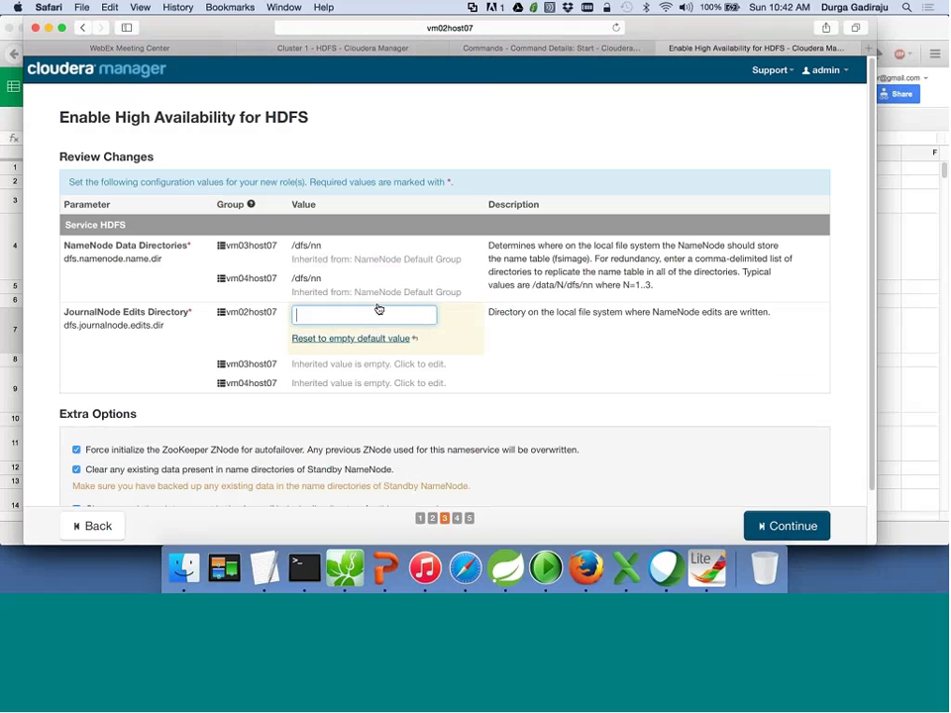
type("/dfs/jn")
left_click(335, 366)
type("/dfs/jn")
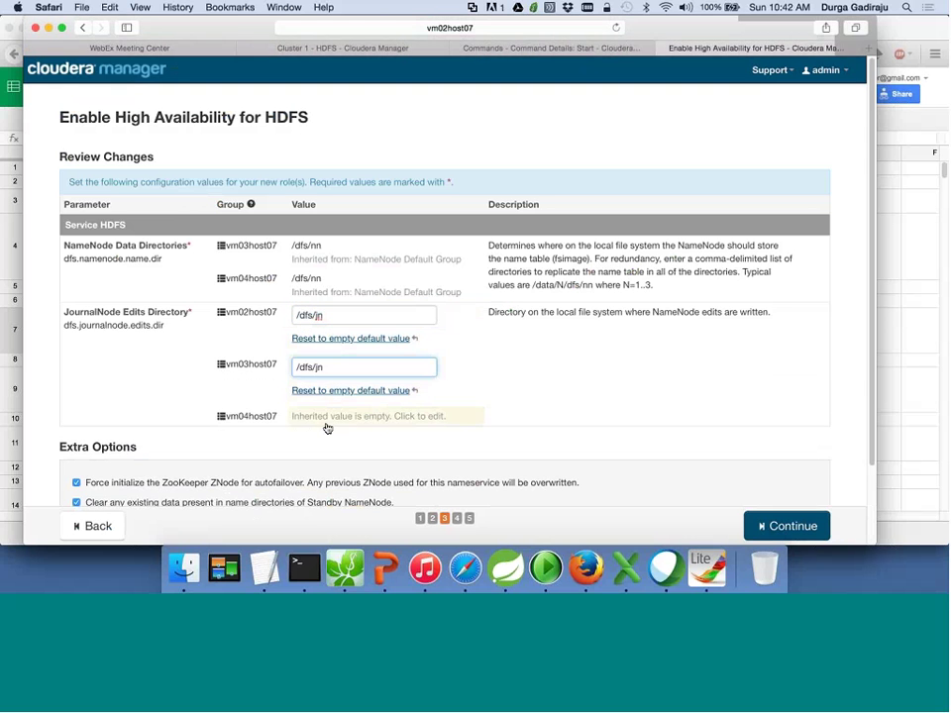
left_click(328, 428)
type("/dfs/jn")
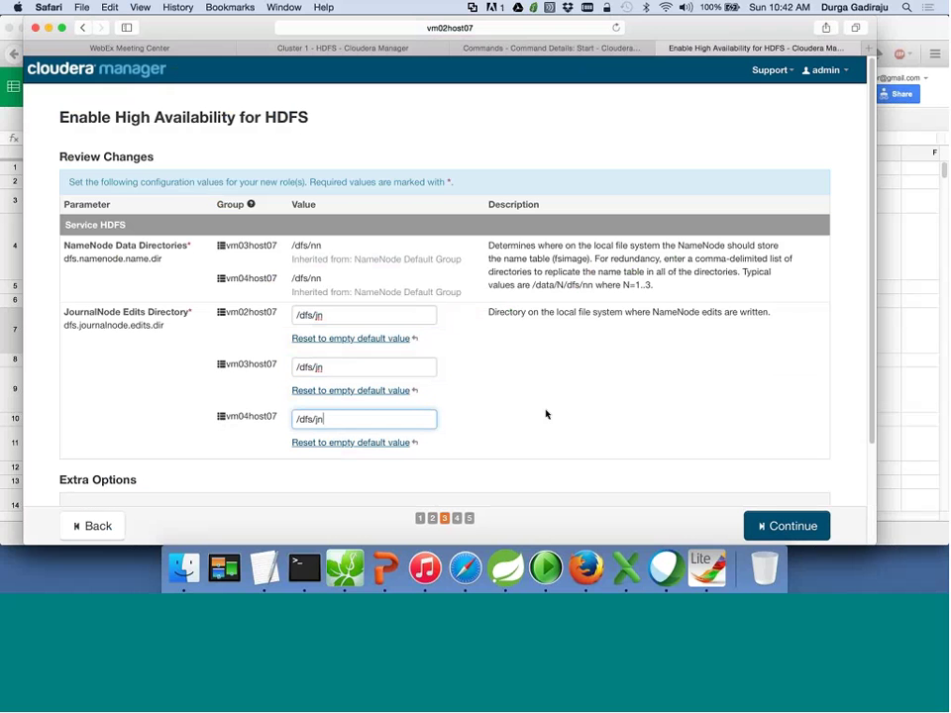